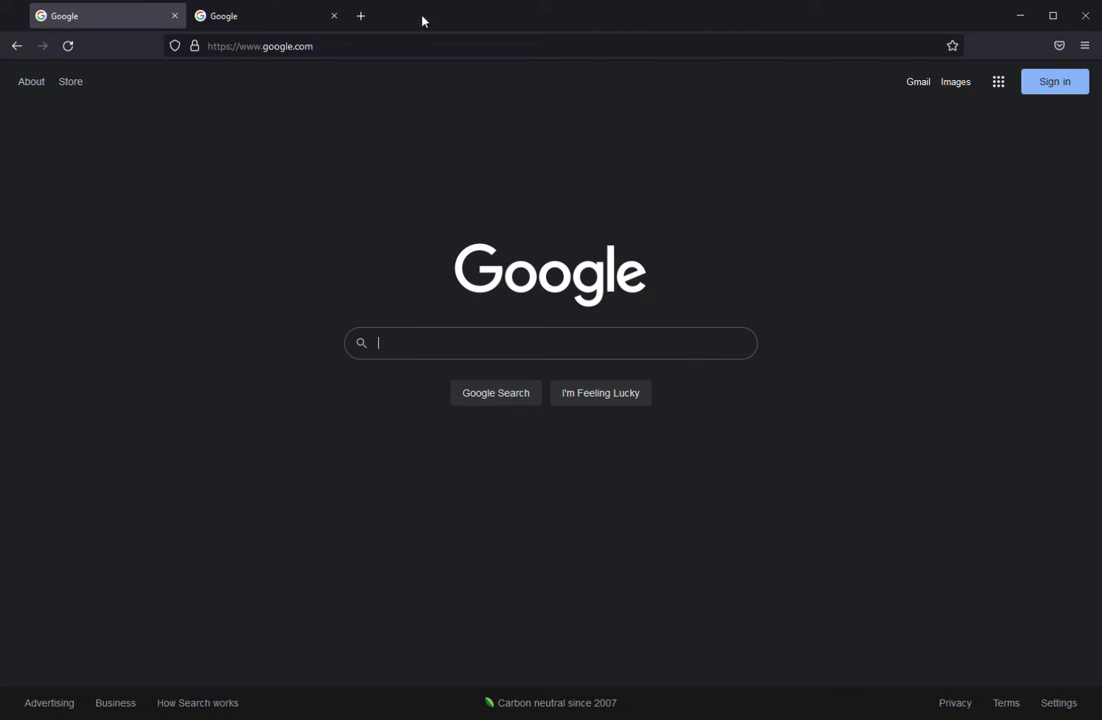
# Search Google for "bureau of land management land patents search" and open the BLM GLO Records search page.
pyautogui.write('bureau')
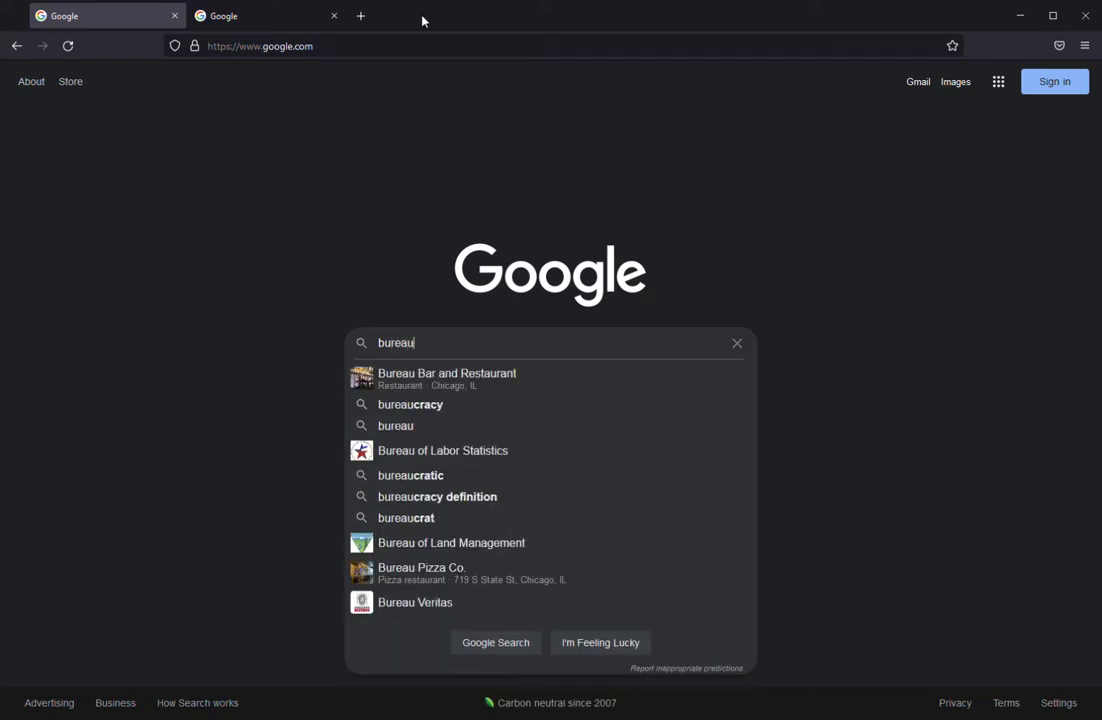
pyautogui.write(' of land')
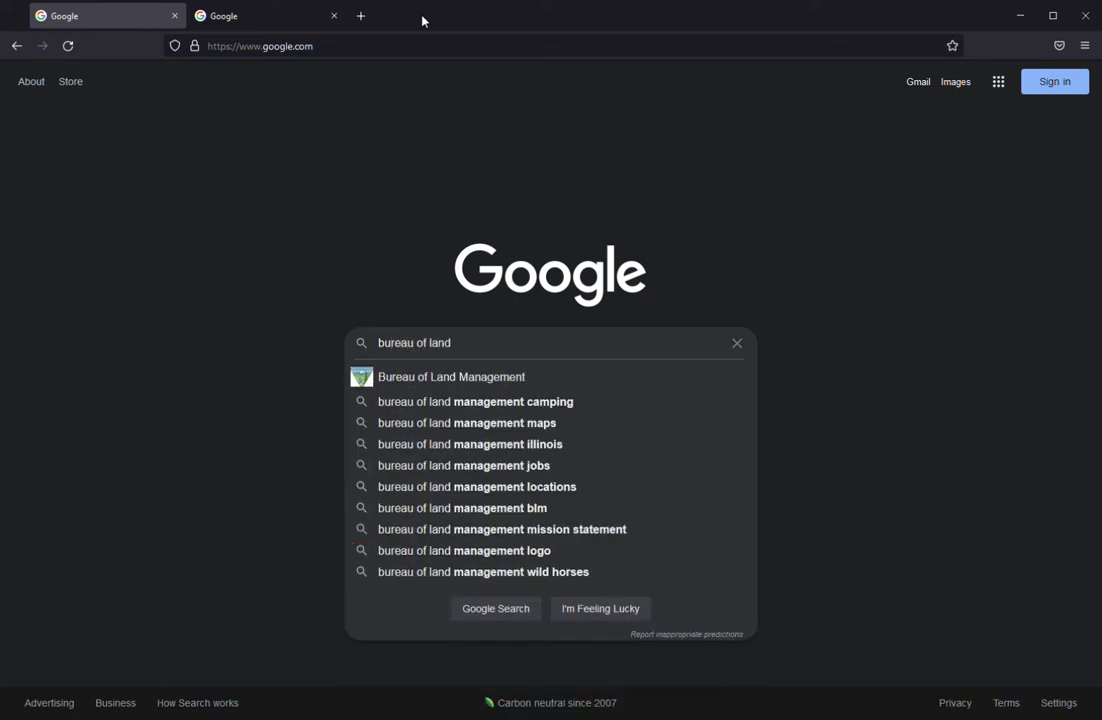
pyautogui.write(' managemen')
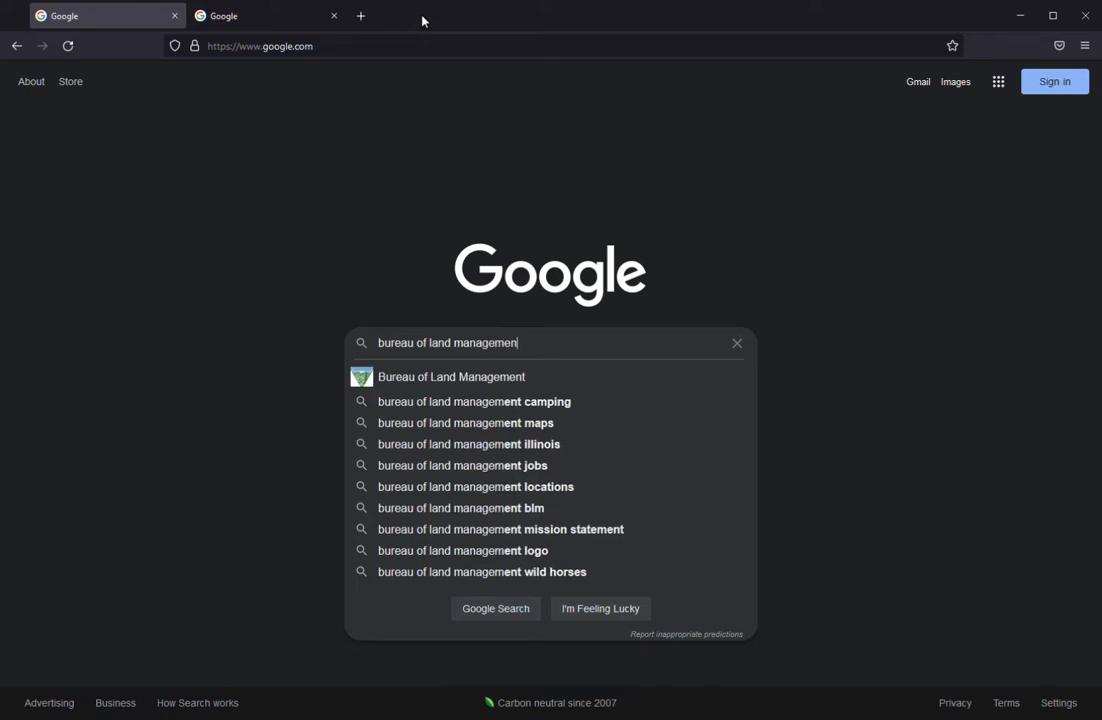
pyautogui.write('t land pa')
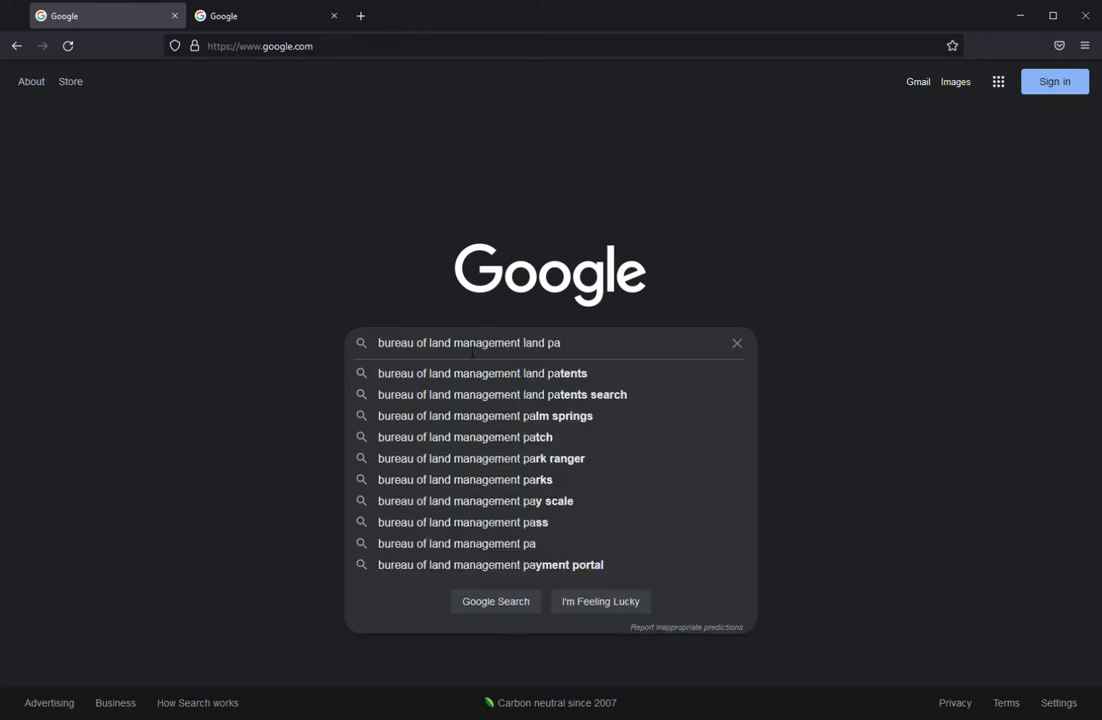
pyautogui.click(485, 396)
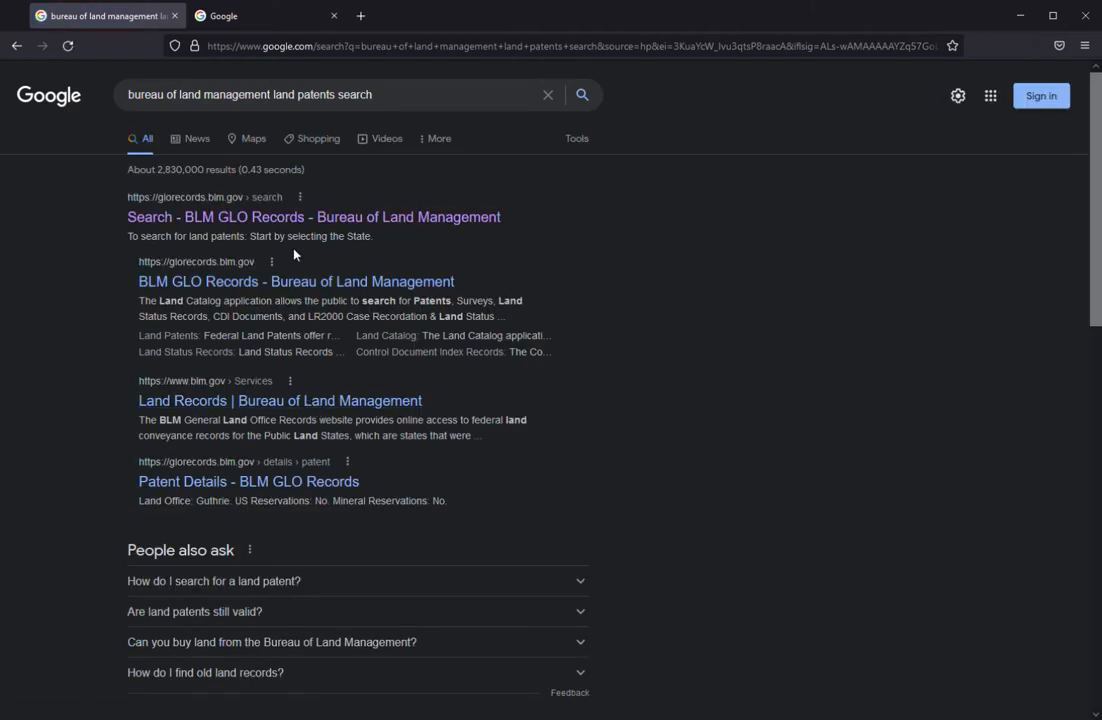
pyautogui.click(297, 216)
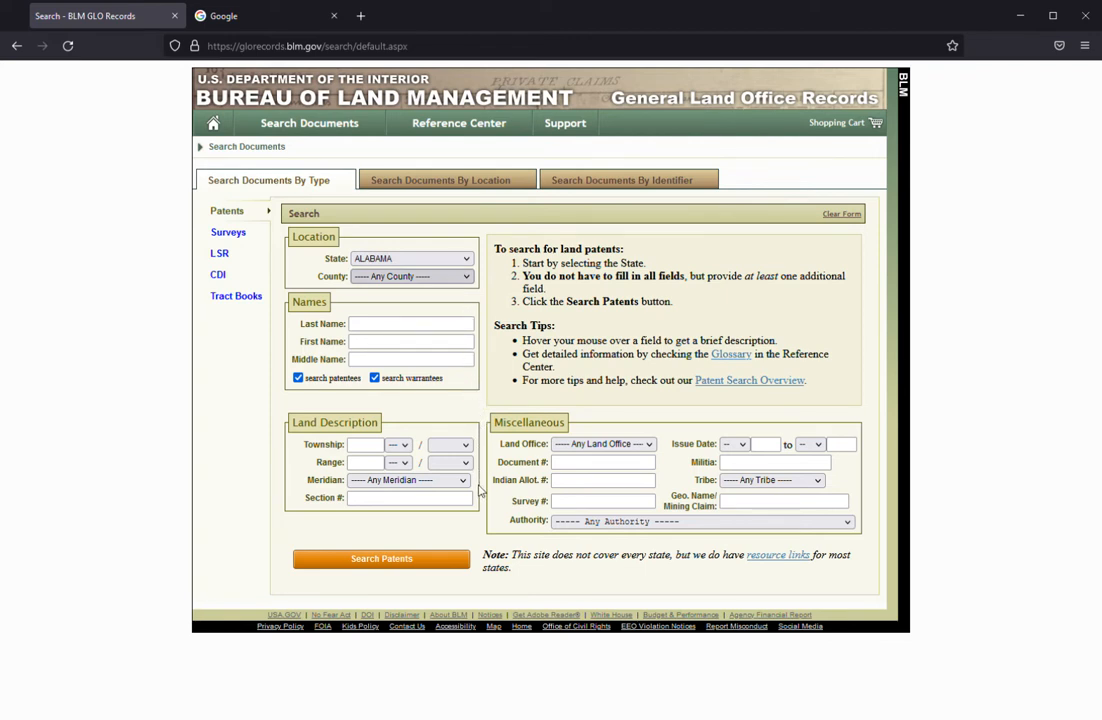
# Set the patent search county to Talladega and the township to 20 South.
pyautogui.press('t')
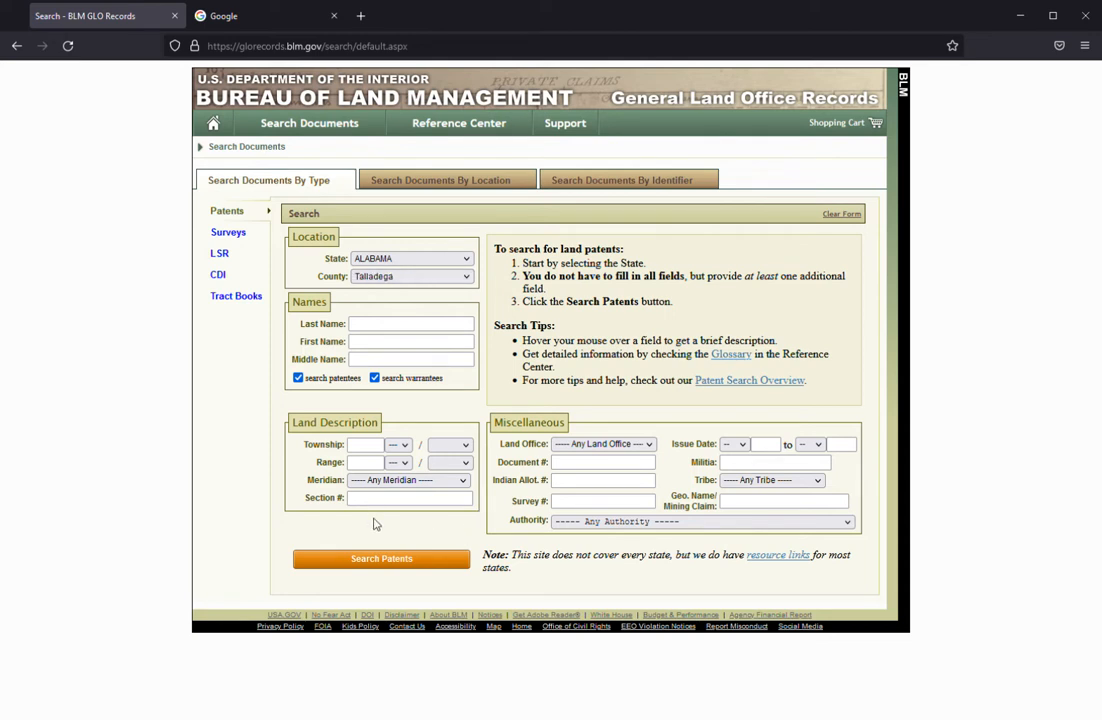
pyautogui.click(362, 446)
pyautogui.write('20')
pyautogui.press('Tab')
pyautogui.press('Tab')
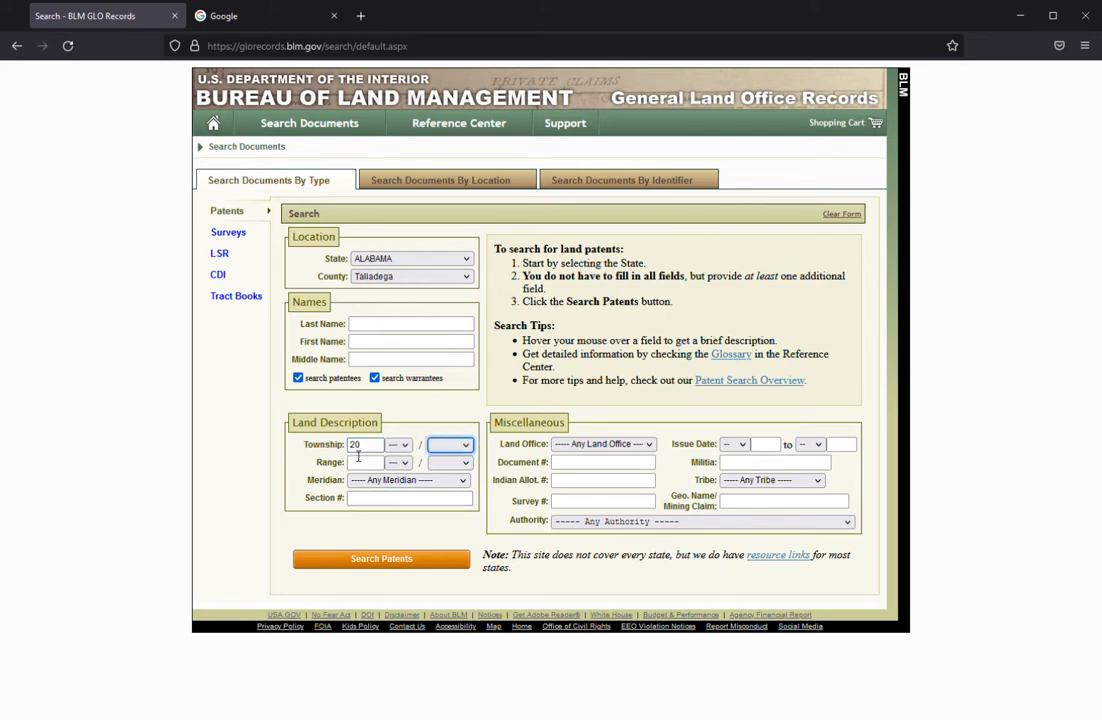
pyautogui.press('s')
pyautogui.press('Tab')
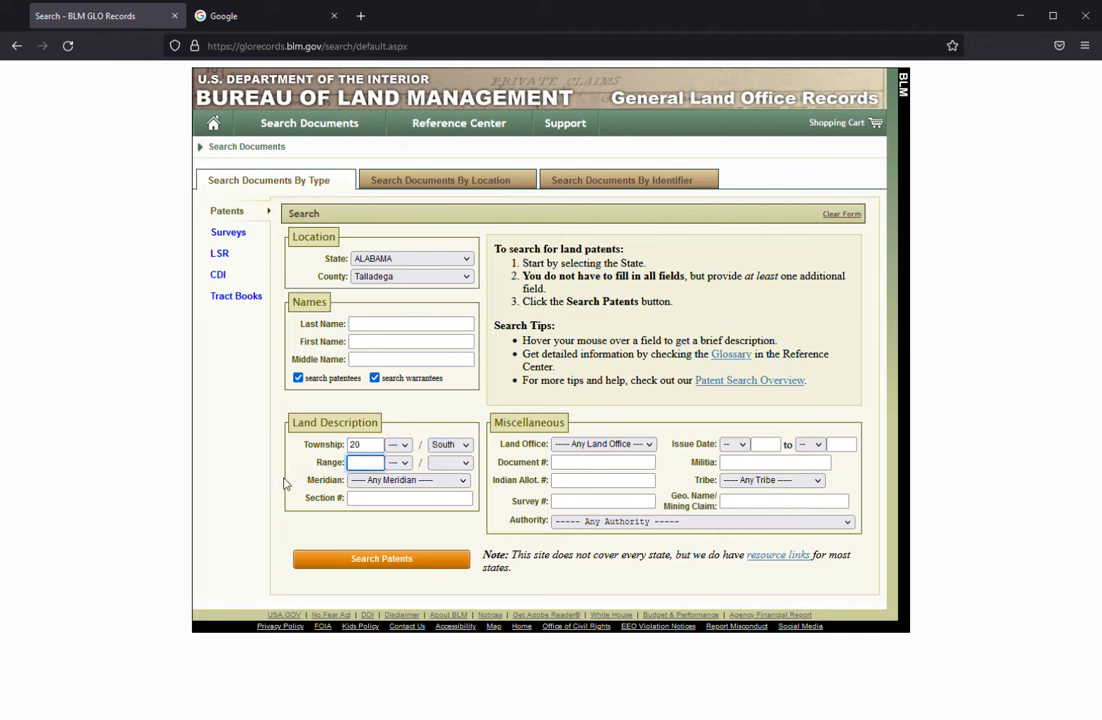
# Set the range to 2 East and run the patent search.
pyautogui.write('2')
pyautogui.press('Tab')
pyautogui.press('Tab')
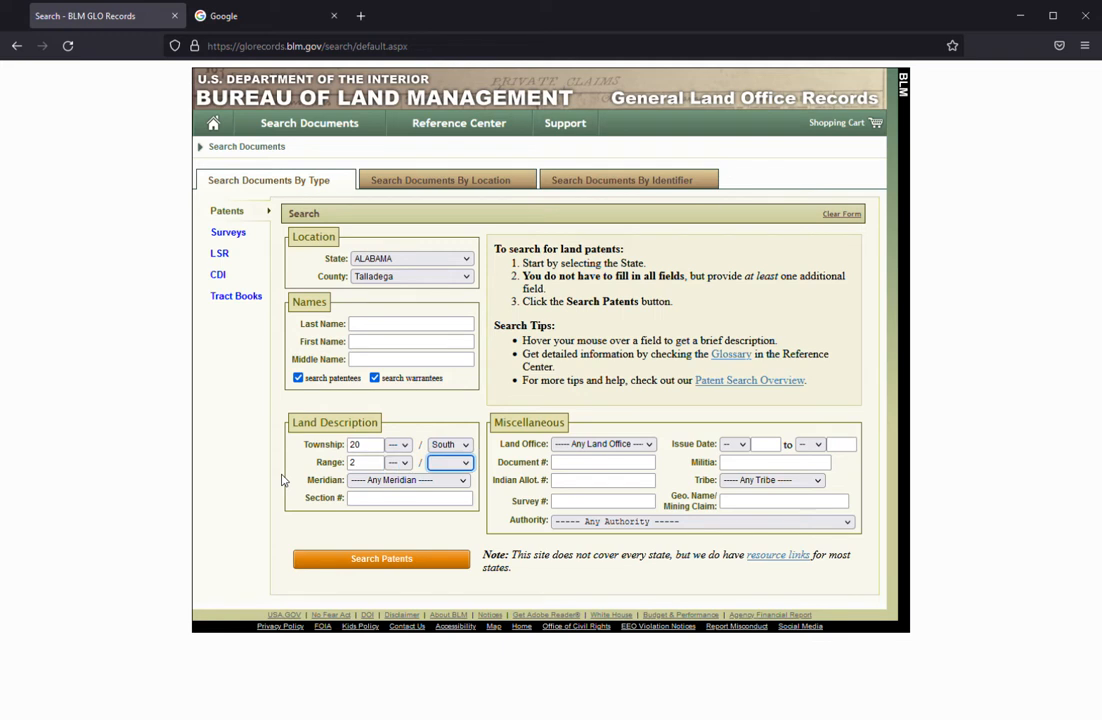
pyautogui.press('e')
pyautogui.click(248, 462)
pyautogui.click(382, 560)
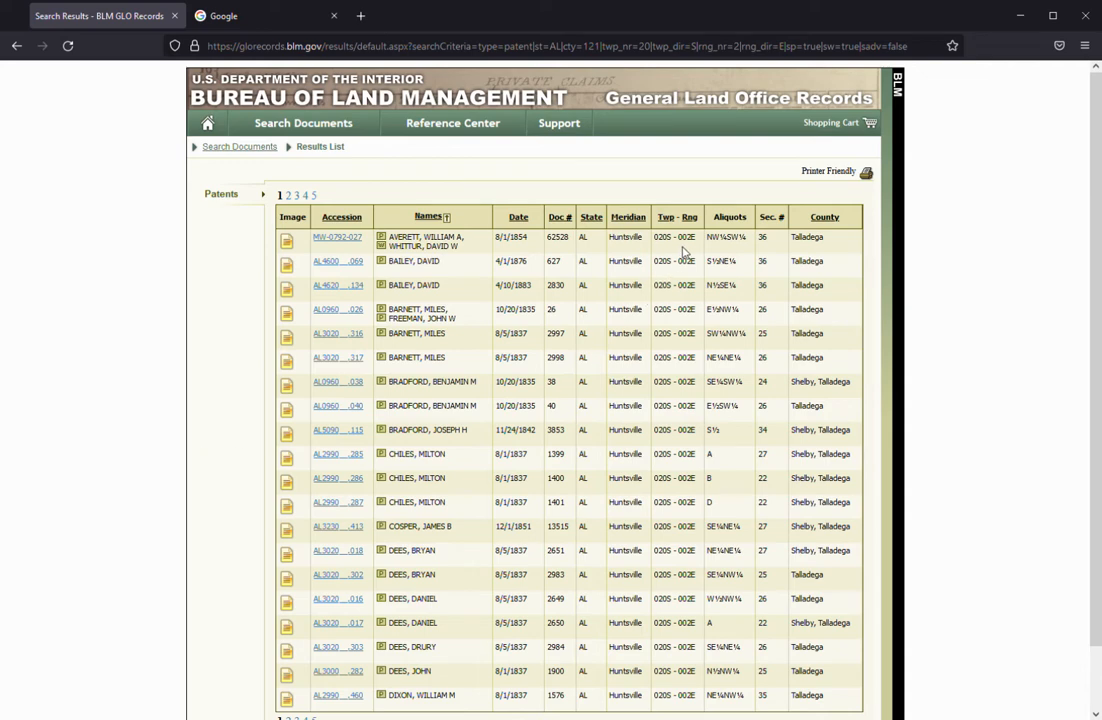
# Open the 8/5/1837 patent for SE¼NE¼ of section 26 and read through its scanned image.
pyautogui.scroll(-2, 672, 368)
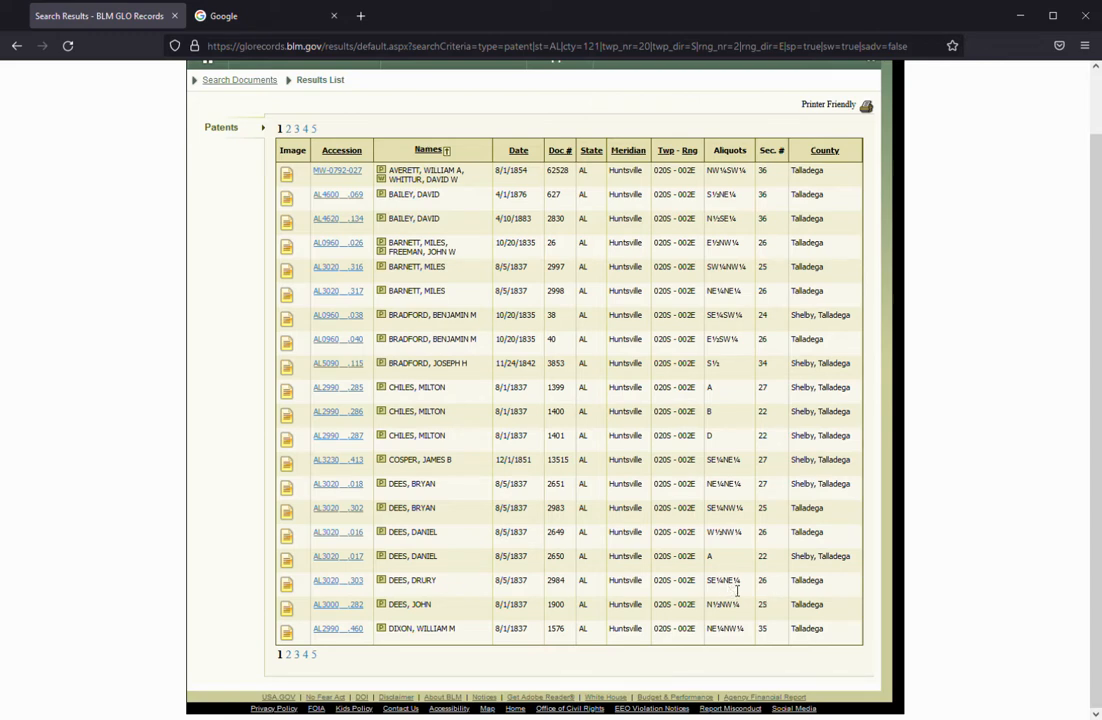
pyautogui.click(348, 584)
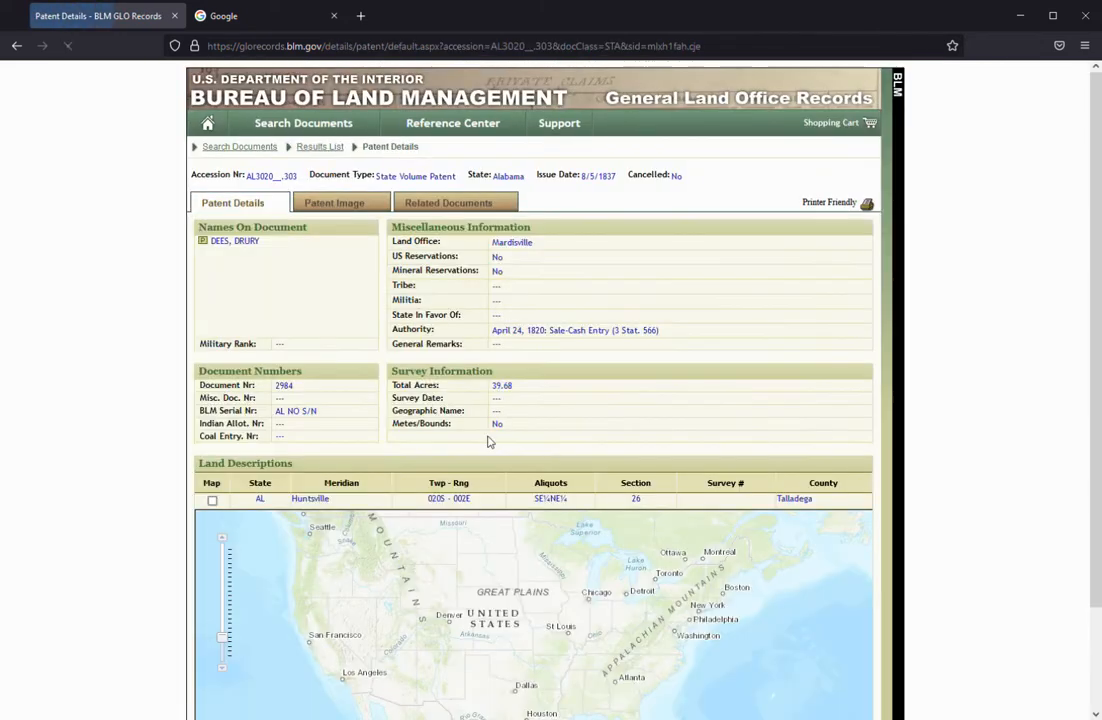
pyautogui.click(345, 204)
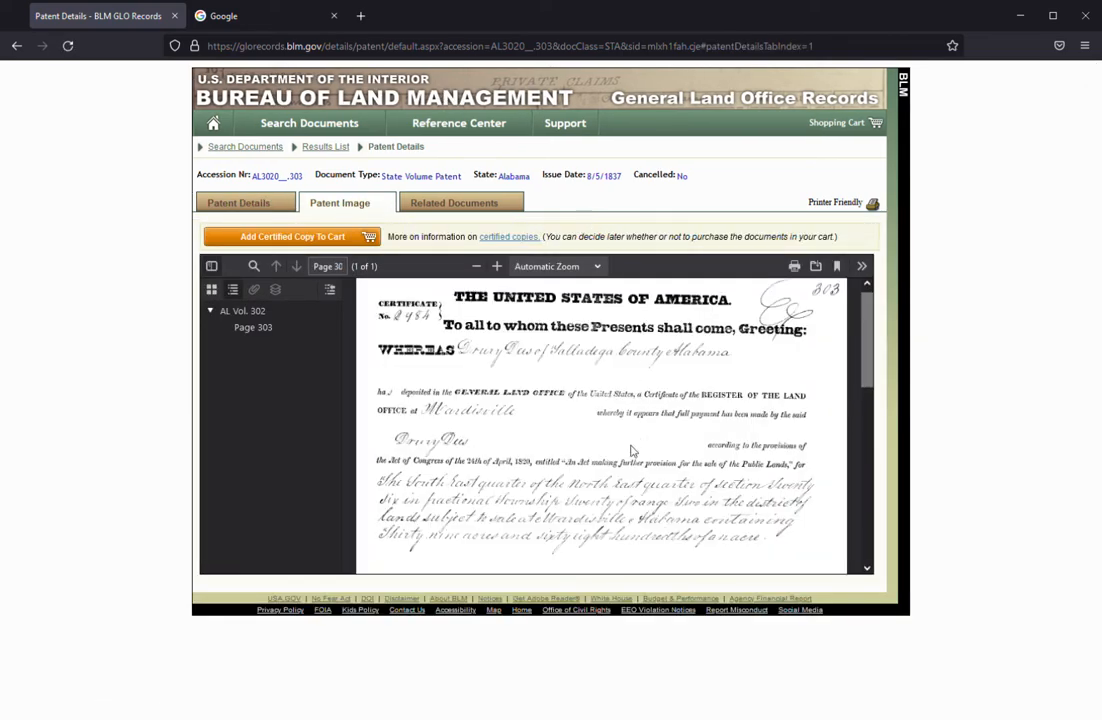
pyautogui.moveTo(868, 345); pyautogui.dragTo(877, 395)
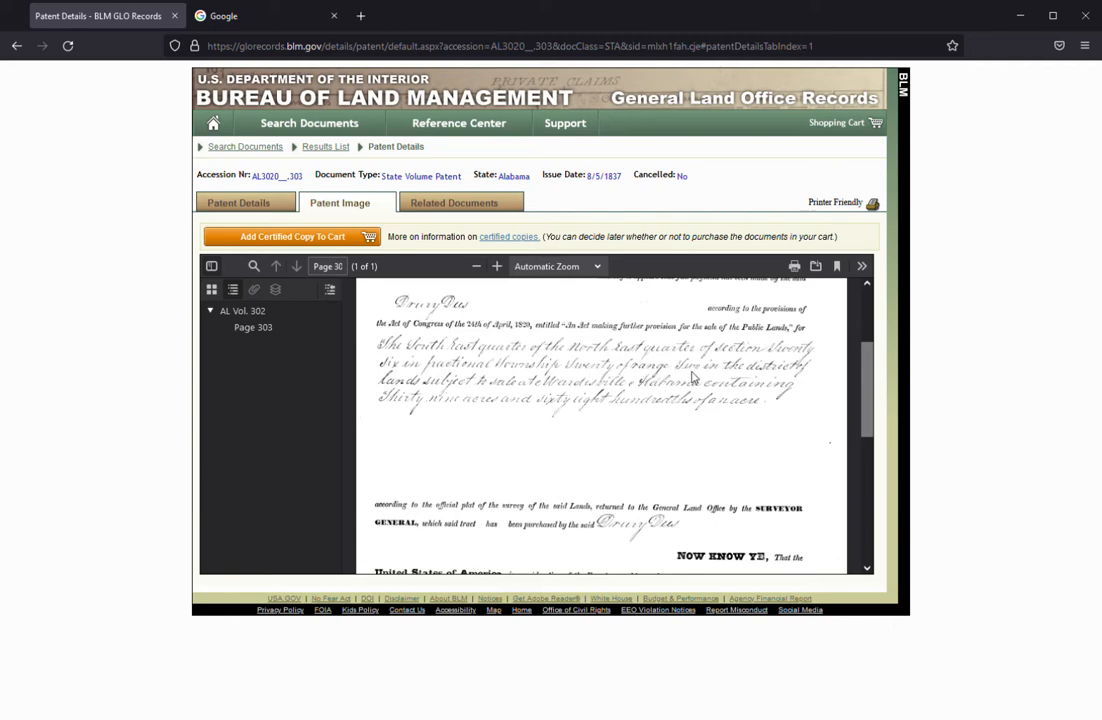
# Review the patent's related documents and surveys, and return to the patent image.
pyautogui.click(451, 205)
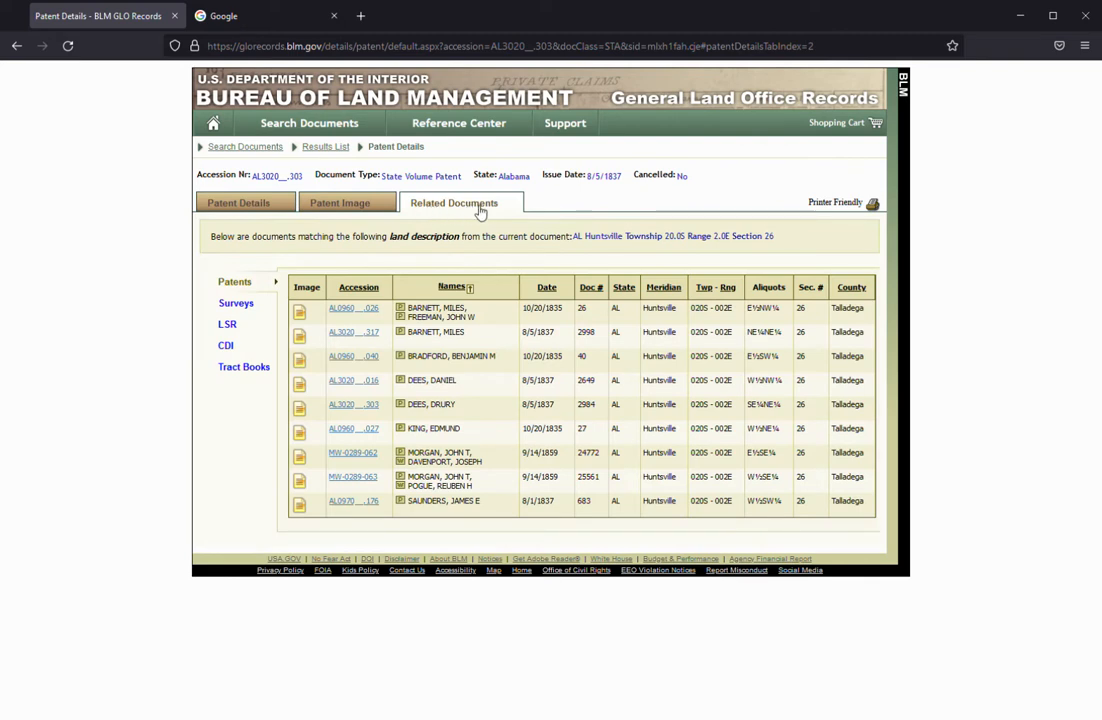
pyautogui.click(239, 305)
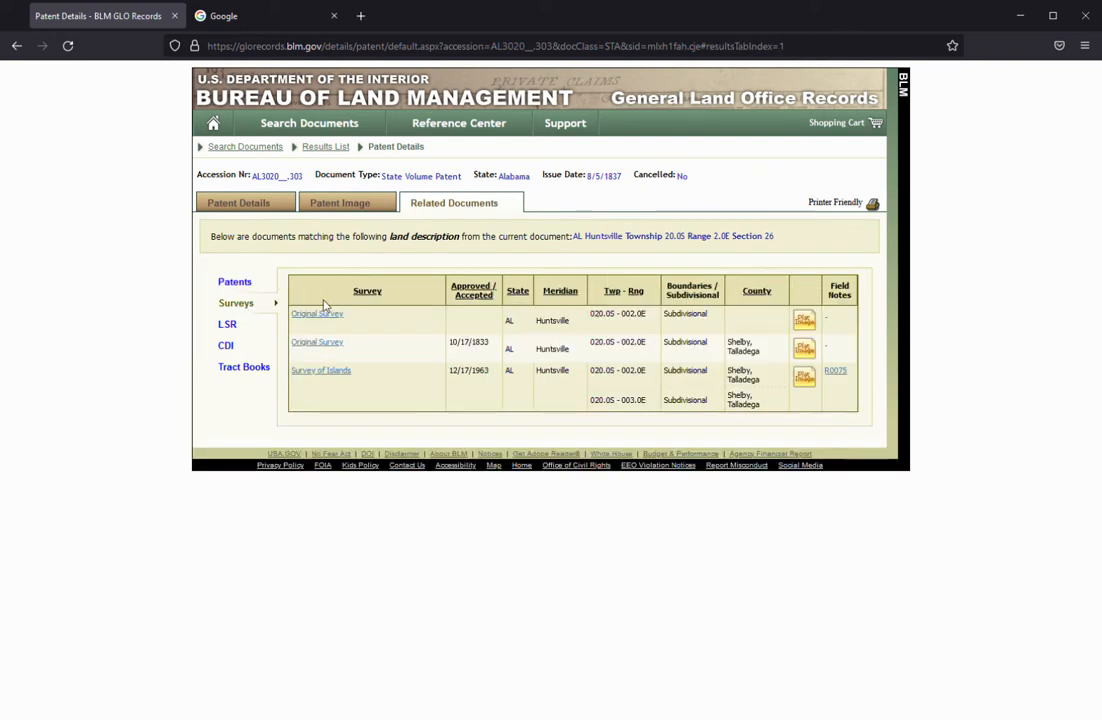
pyautogui.click(342, 206)
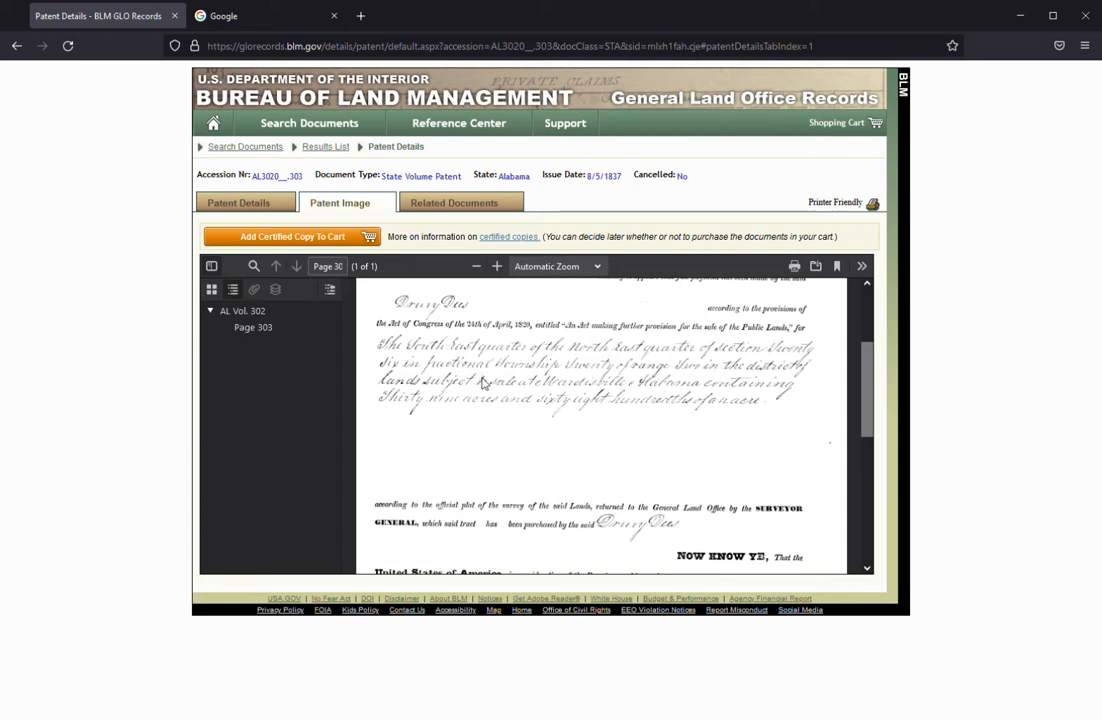
# In the second browser tab, search Google for "national map" and open The National Map Viewer from the USGS page.
pyautogui.click(255, 19)
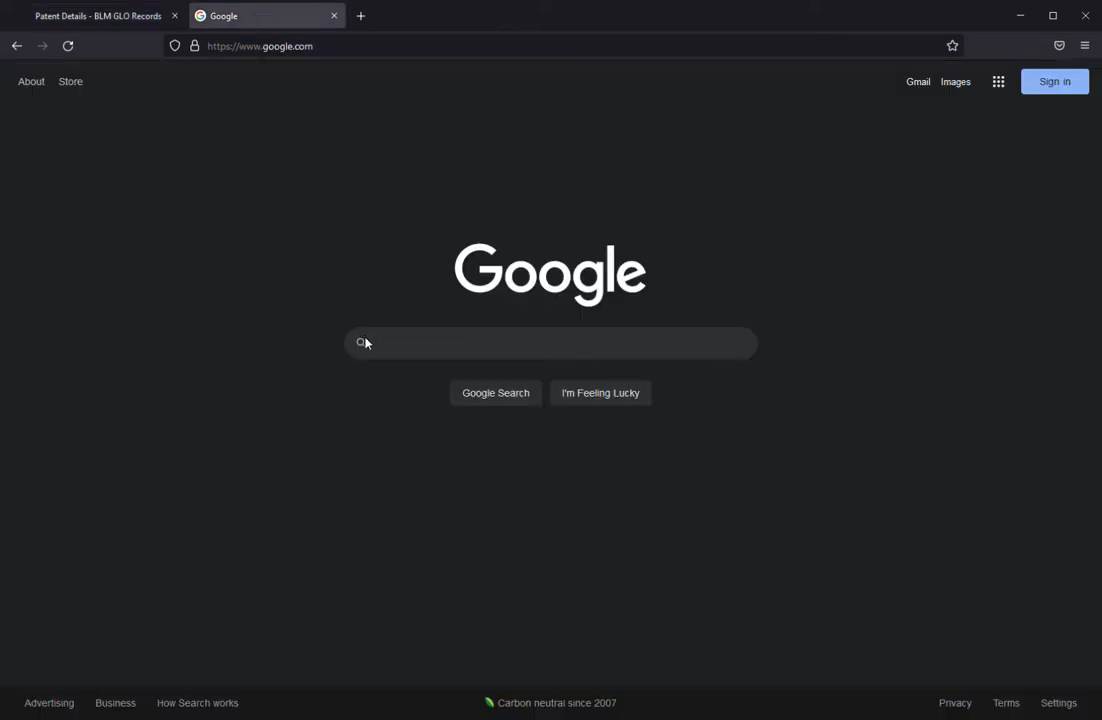
pyautogui.write('national map')
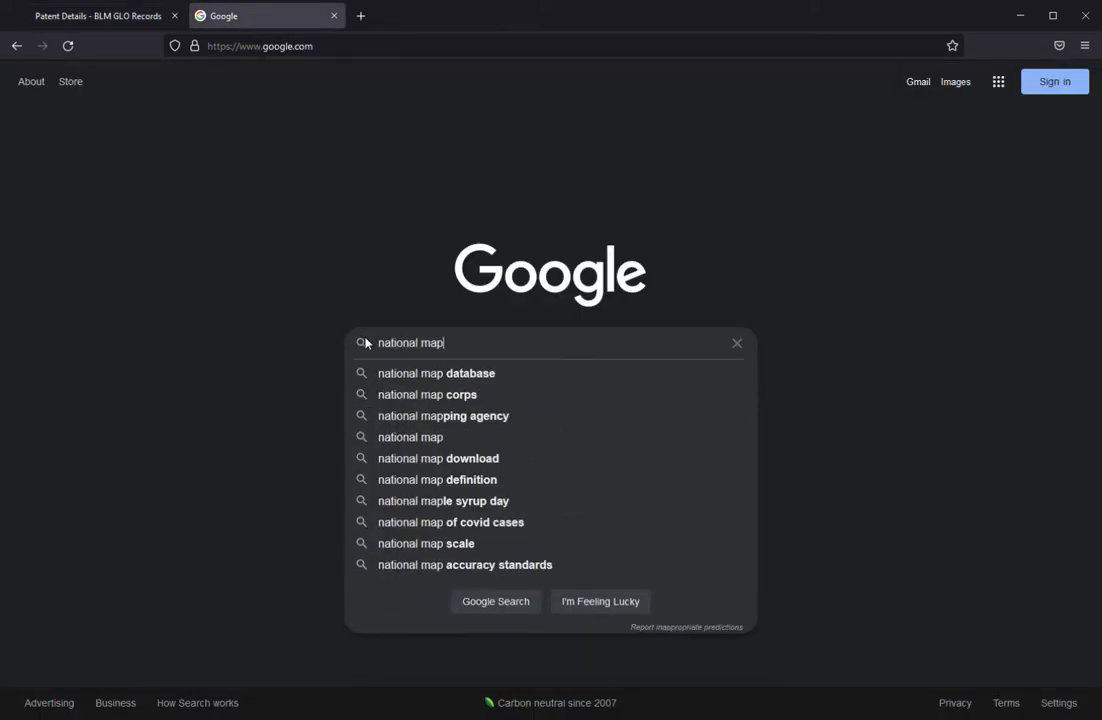
pyautogui.press('Return')
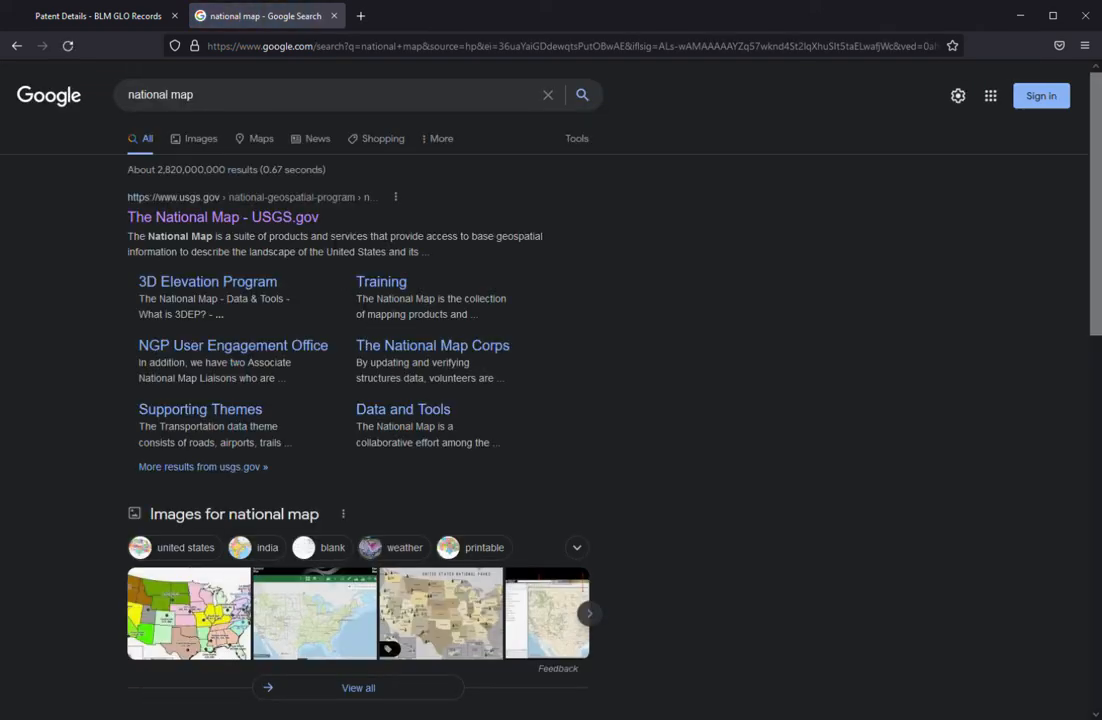
pyautogui.click(278, 227)
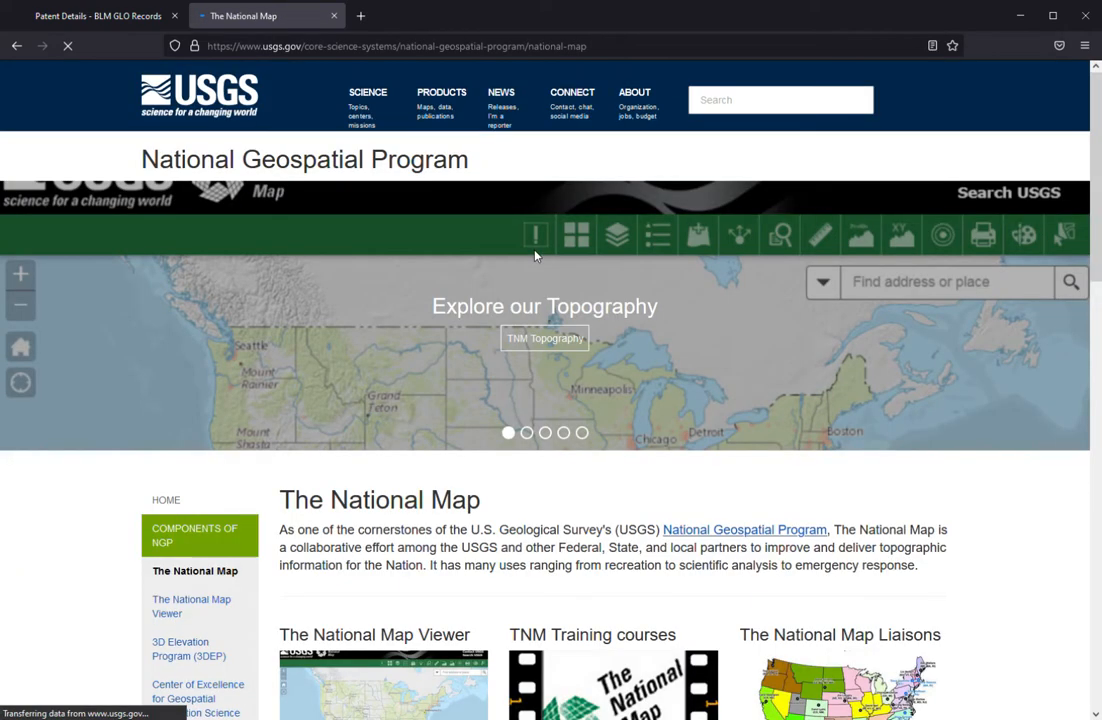
pyautogui.scroll(-3, 460, 376)
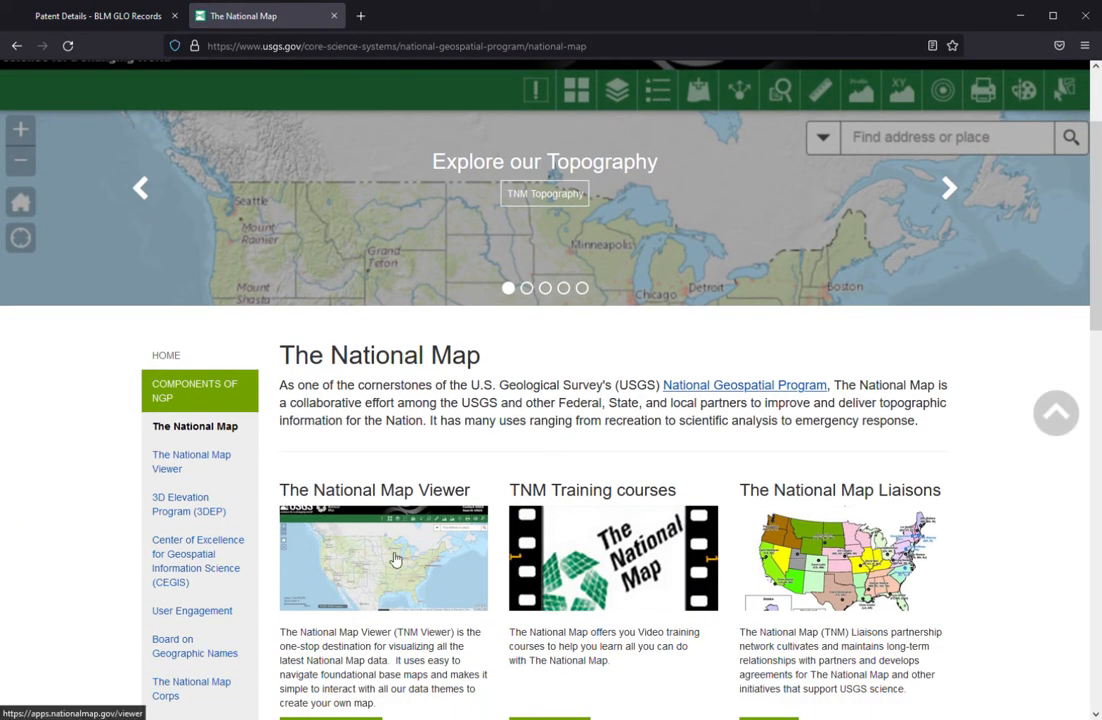
pyautogui.click(401, 559)
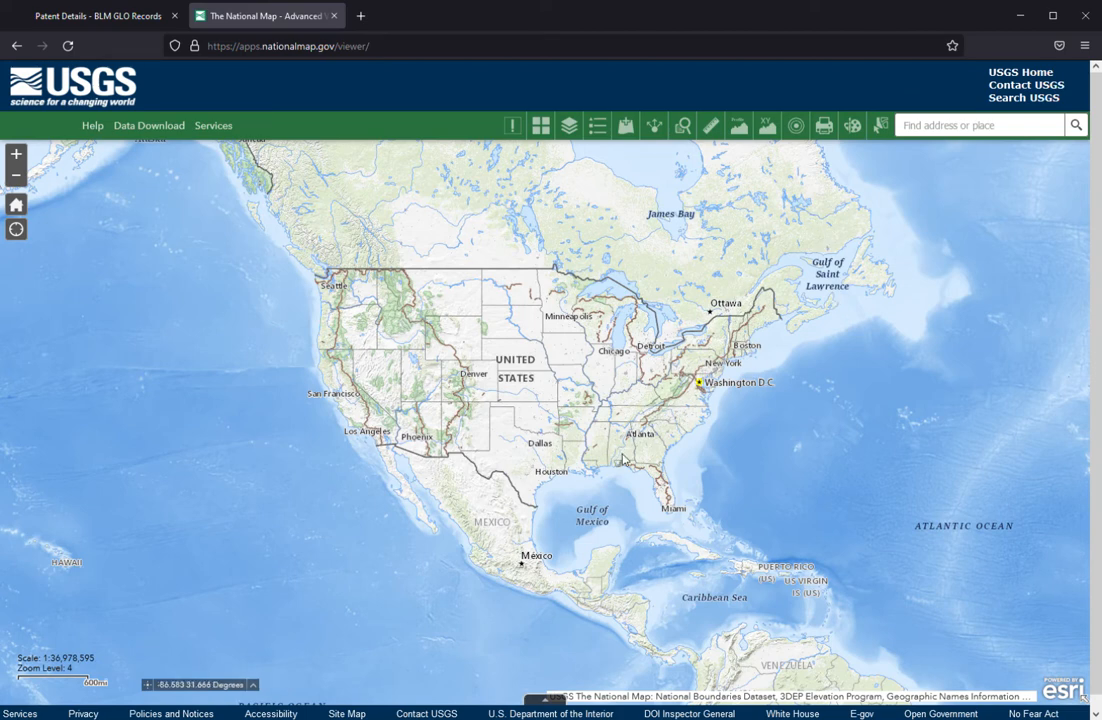
# Find Talladega, AL, USA on the map and dismiss the search result pop-up.
pyautogui.scroll(3, 622, 458)
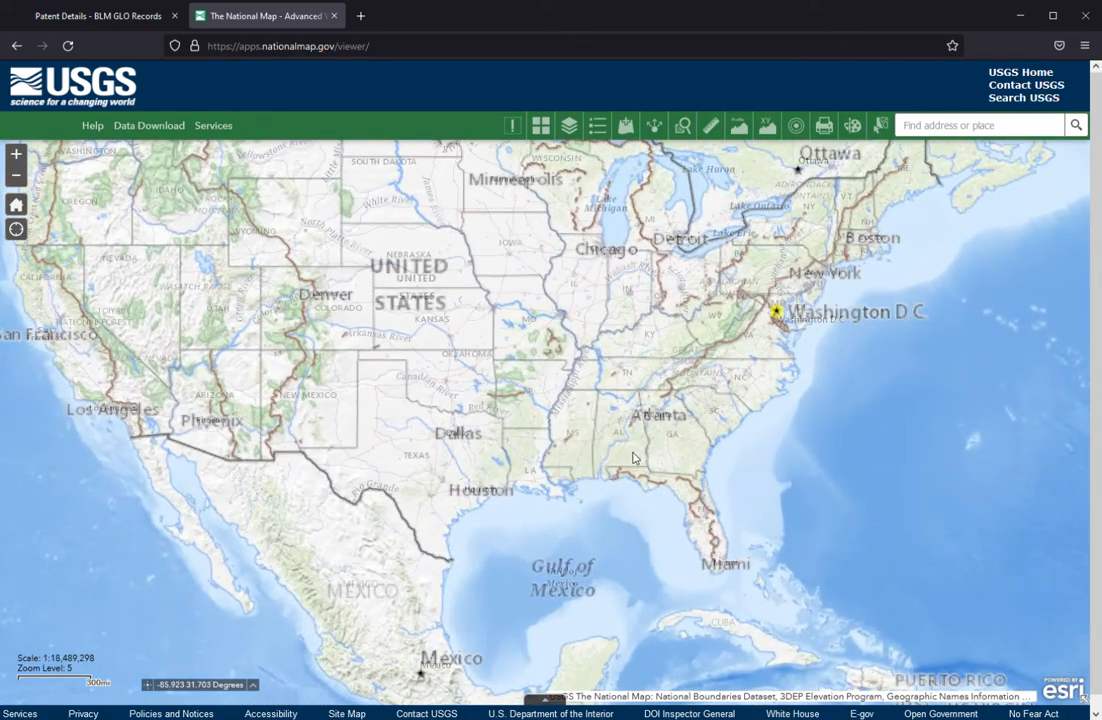
pyautogui.scroll(2, 600, 392)
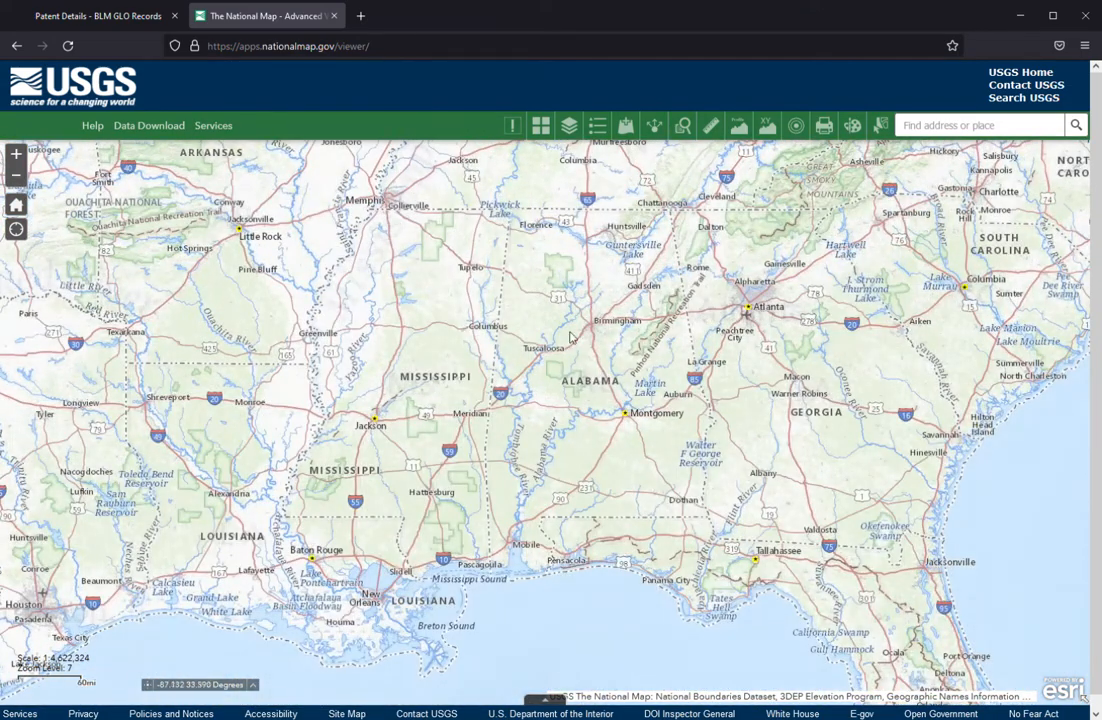
pyautogui.click(955, 128)
pyautogui.write('t')
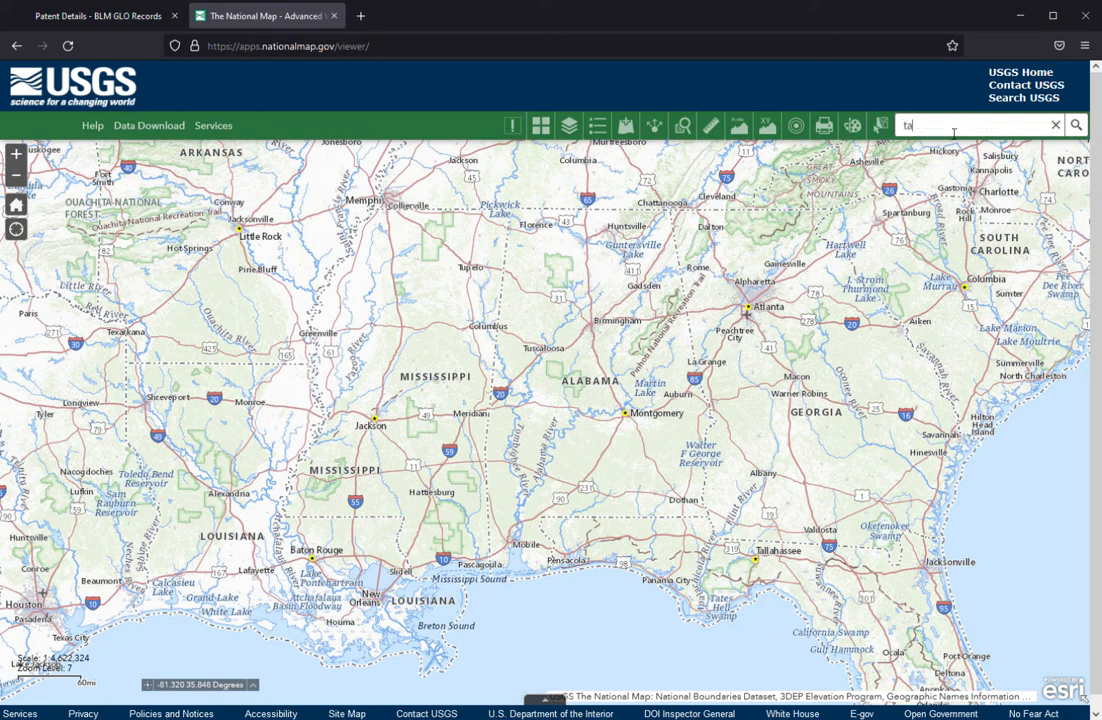
pyautogui.write('alla')
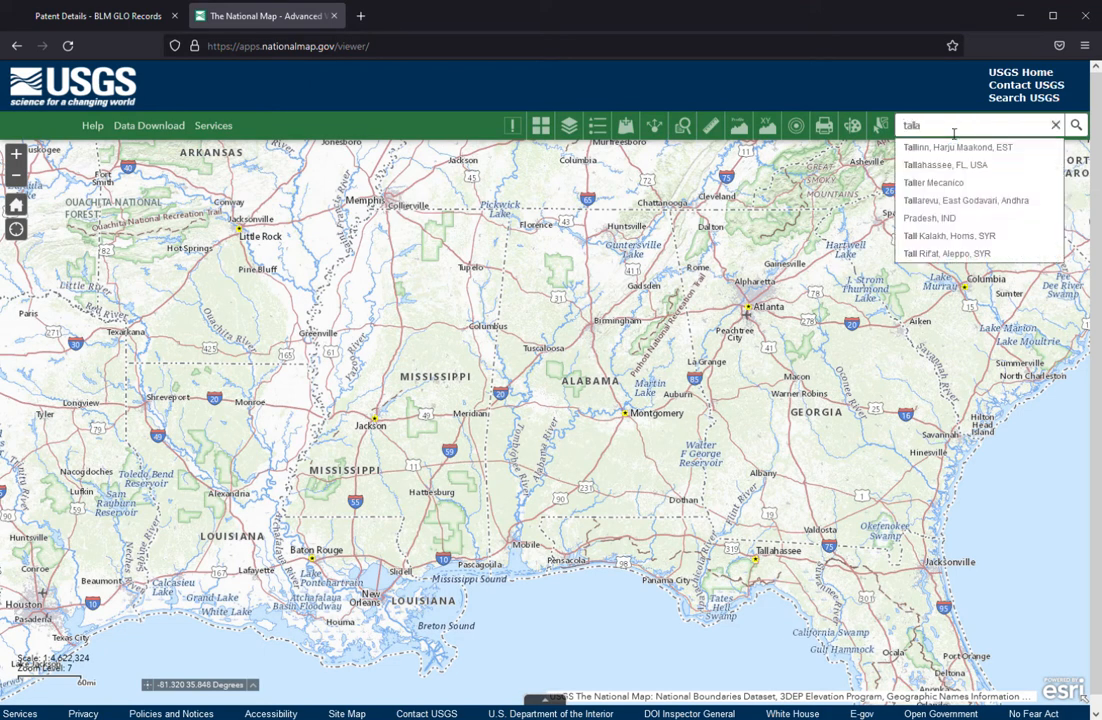
pyautogui.write('dega')
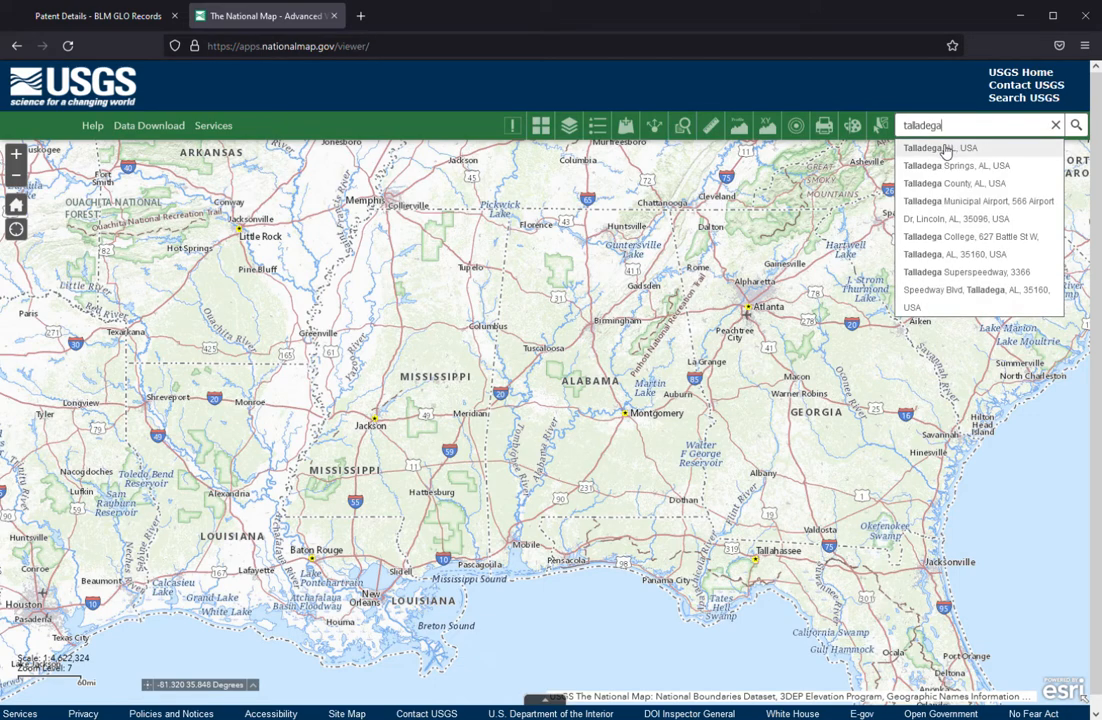
pyautogui.click(941, 149)
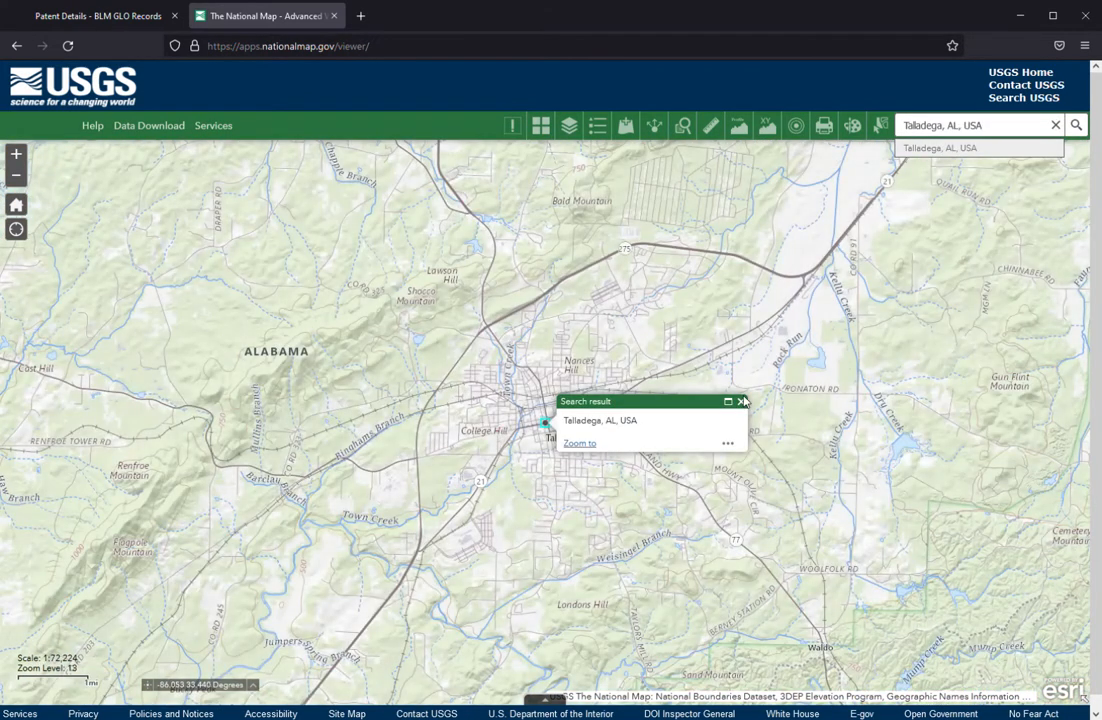
pyautogui.click(741, 401)
# Add the BLM Public Land Survey System (PLSS) featured data layer to the map and close the data window.
pyautogui.moveTo(554, 508); pyautogui.dragTo(686, 423)
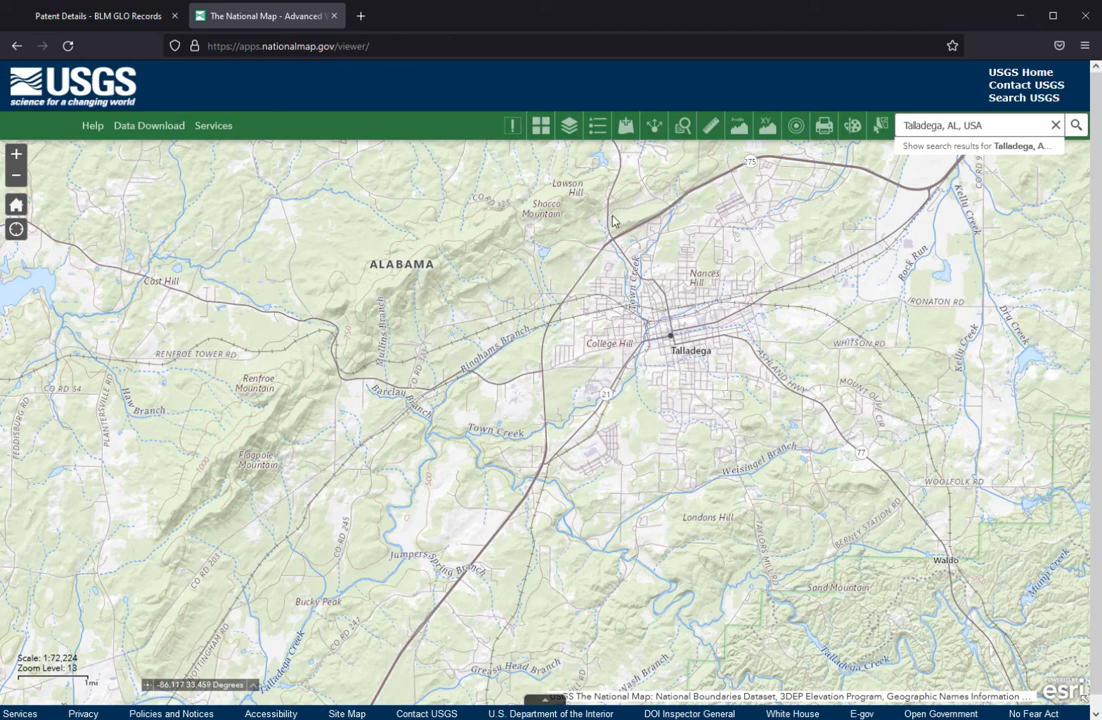
pyautogui.click(628, 131)
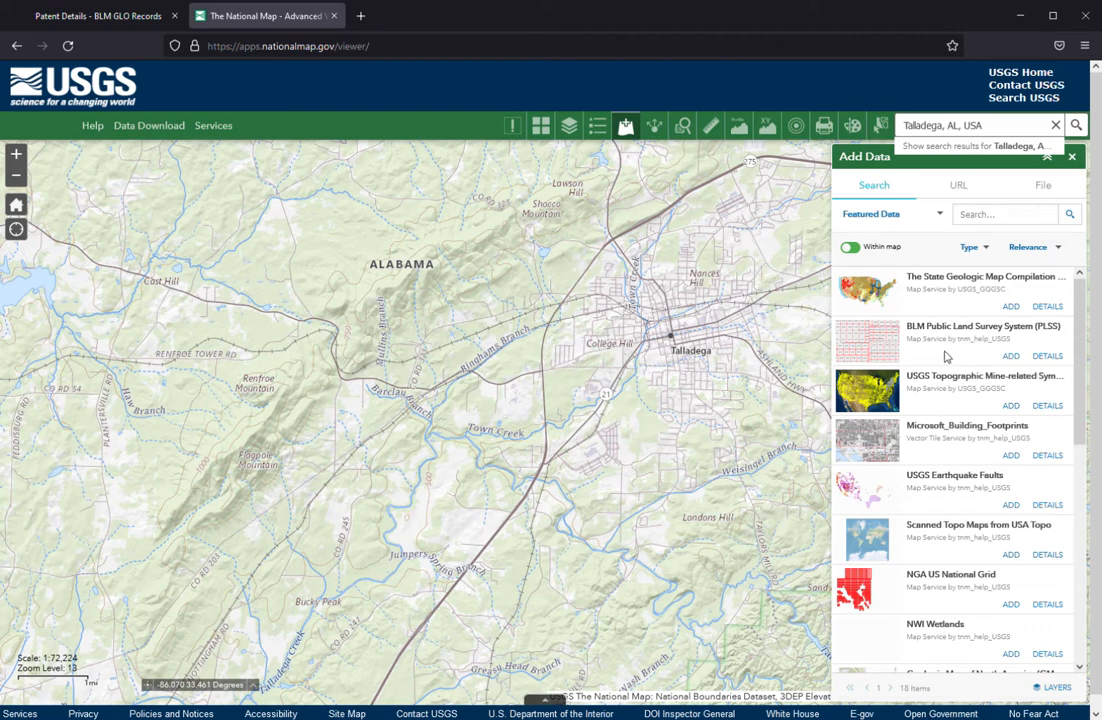
pyautogui.click(1013, 357)
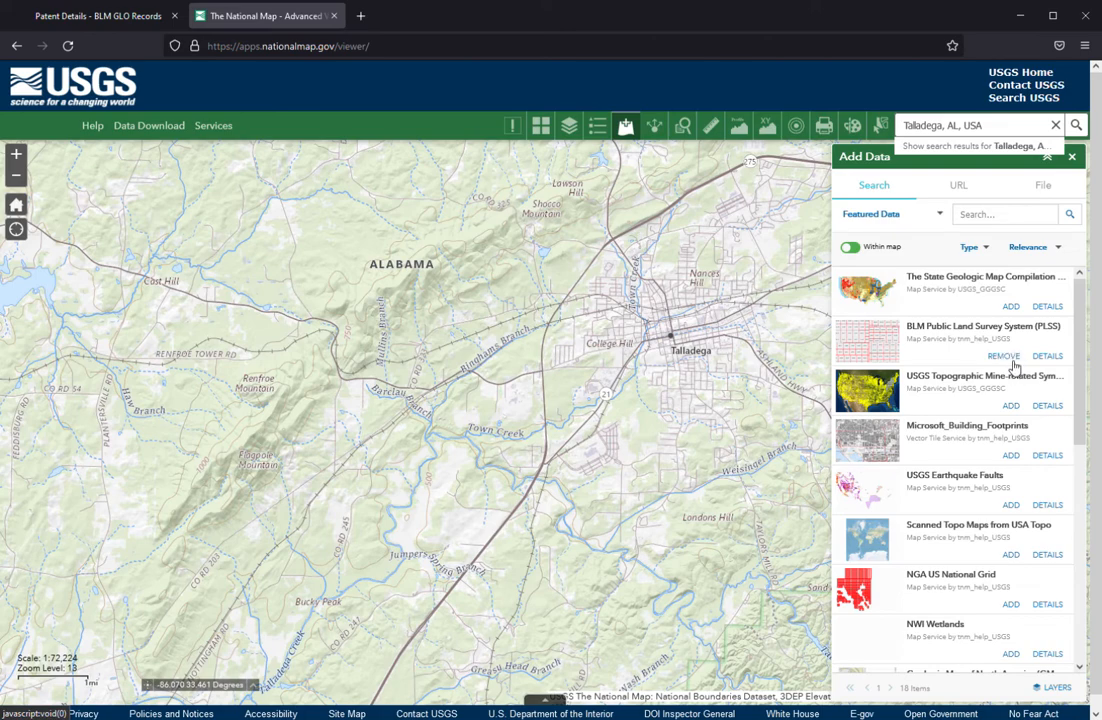
pyautogui.click(1073, 158)
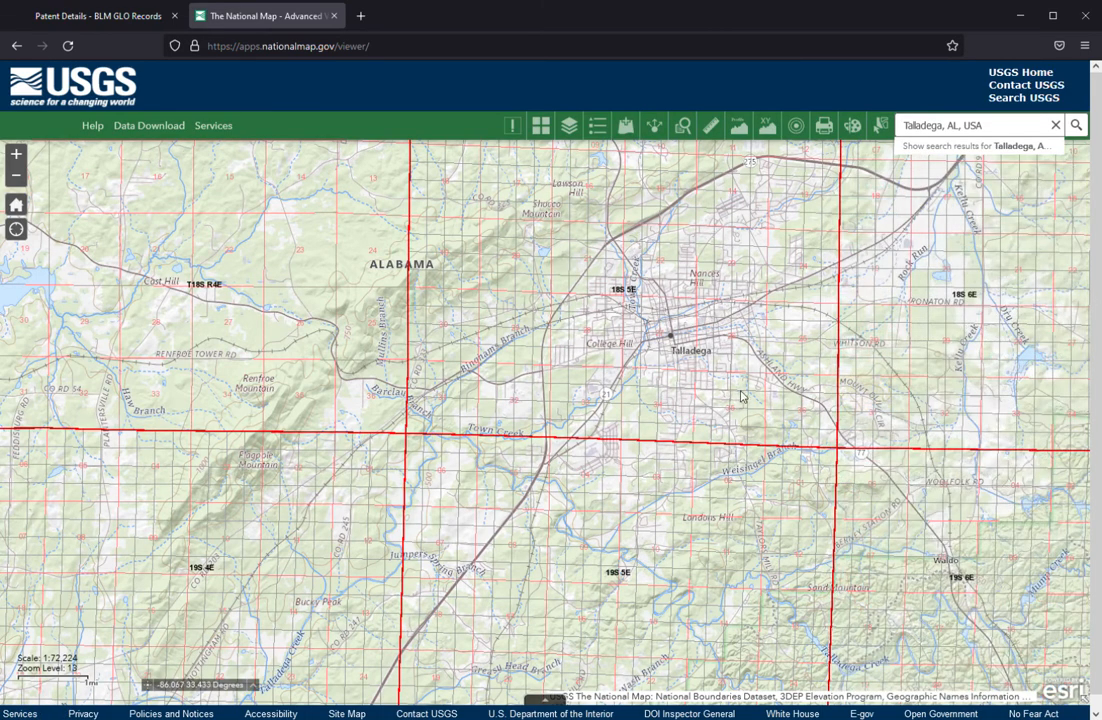
# Locate township 20 South, range 2 East, southwest of Talladega around Childersburg on the PLSS map grid.
pyautogui.moveTo(290, 523); pyautogui.dragTo(467, 432)
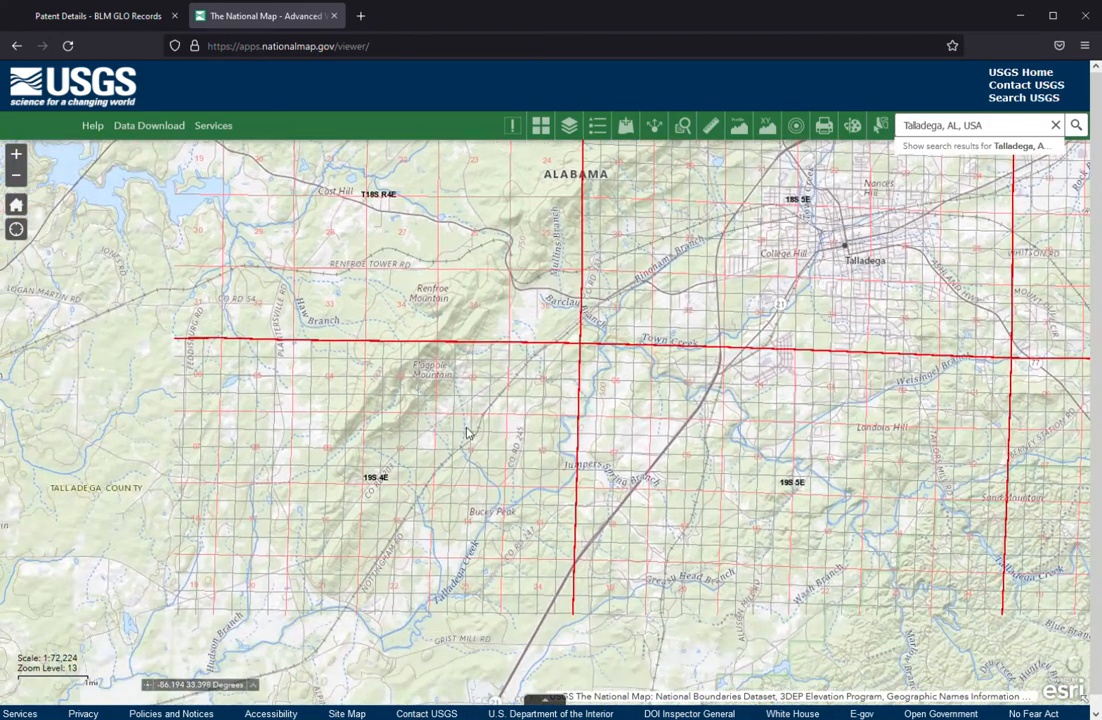
pyautogui.scroll(-1, 467, 432)
pyautogui.scroll(1, 385, 505)
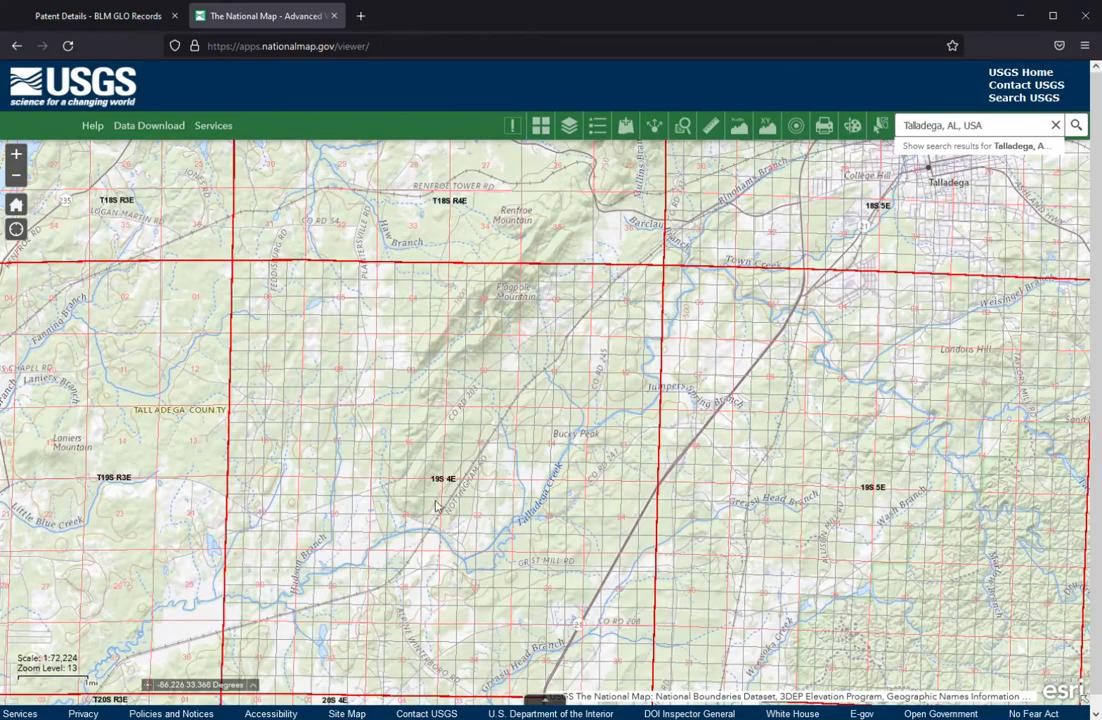
pyautogui.moveTo(292, 464); pyautogui.dragTo(574, 416)
pyautogui.moveTo(274, 490); pyautogui.dragTo(540, 350)
pyautogui.moveTo(340, 478); pyautogui.dragTo(417, 355)
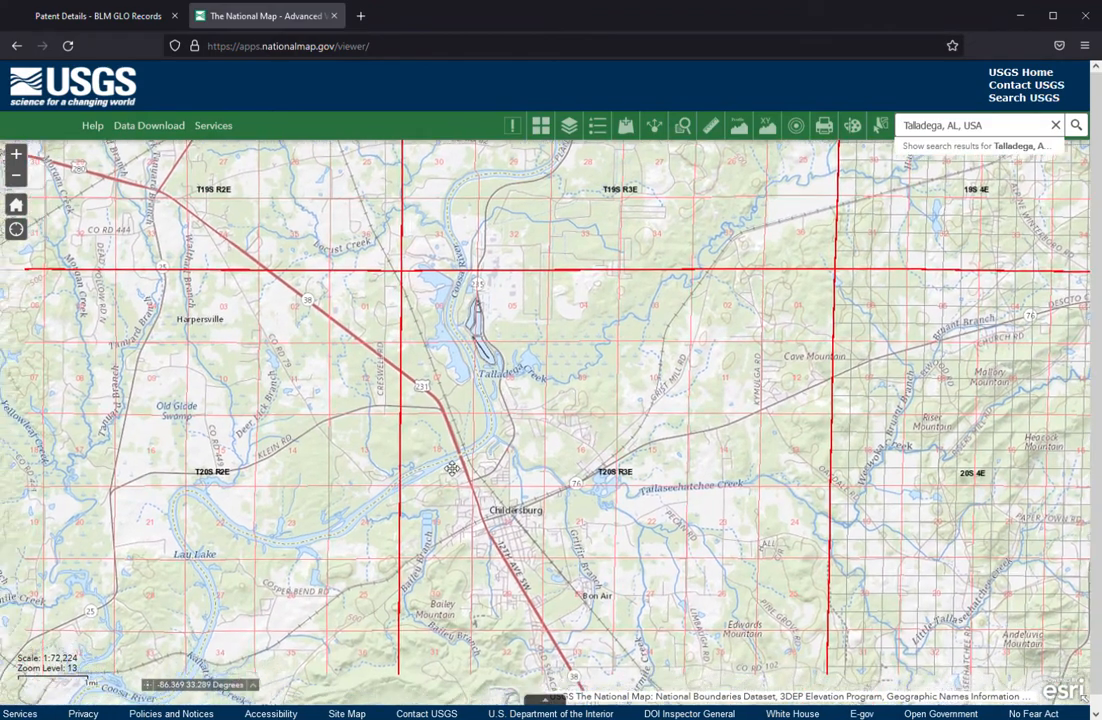
pyautogui.moveTo(427, 495); pyautogui.dragTo(527, 447)
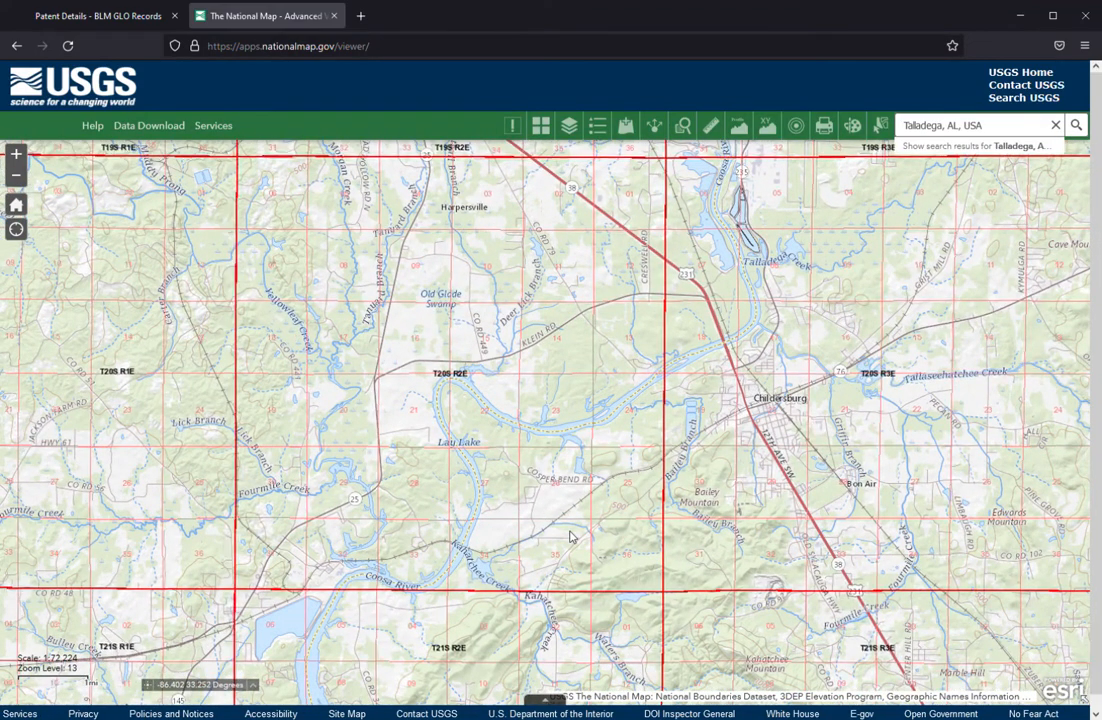
# Find section 26 of township T20S R2E around Harbert Lake and examine it at zoom level 15.
pyautogui.scroll(1, 571, 536)
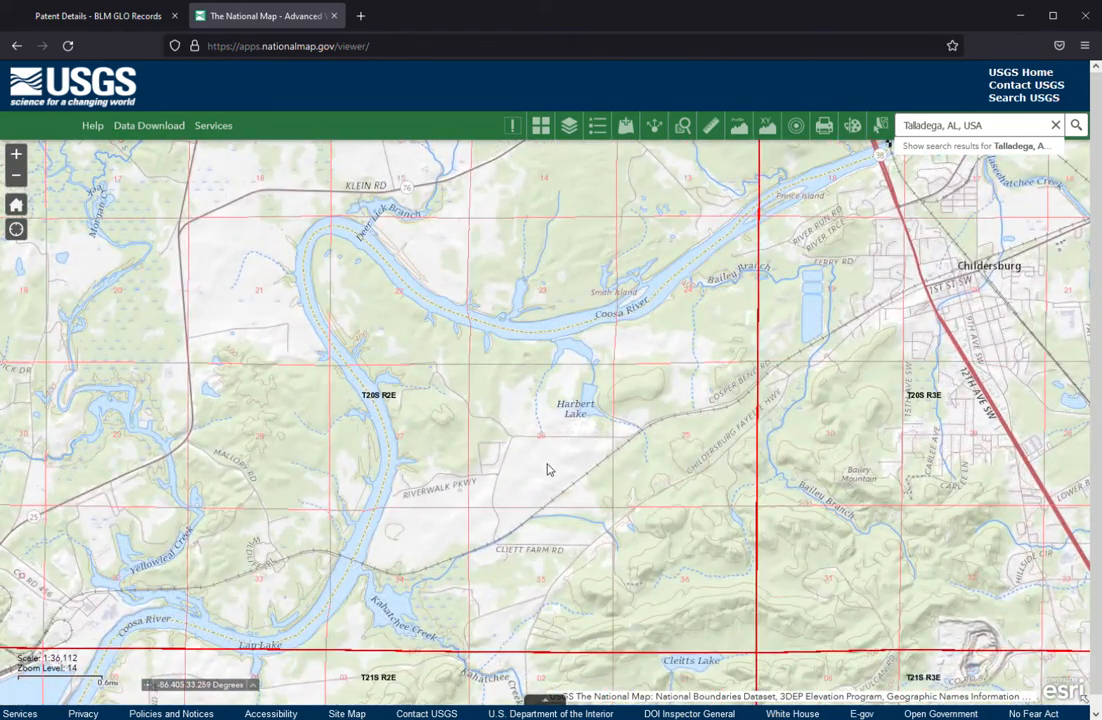
pyautogui.scroll(-1, 557, 492)
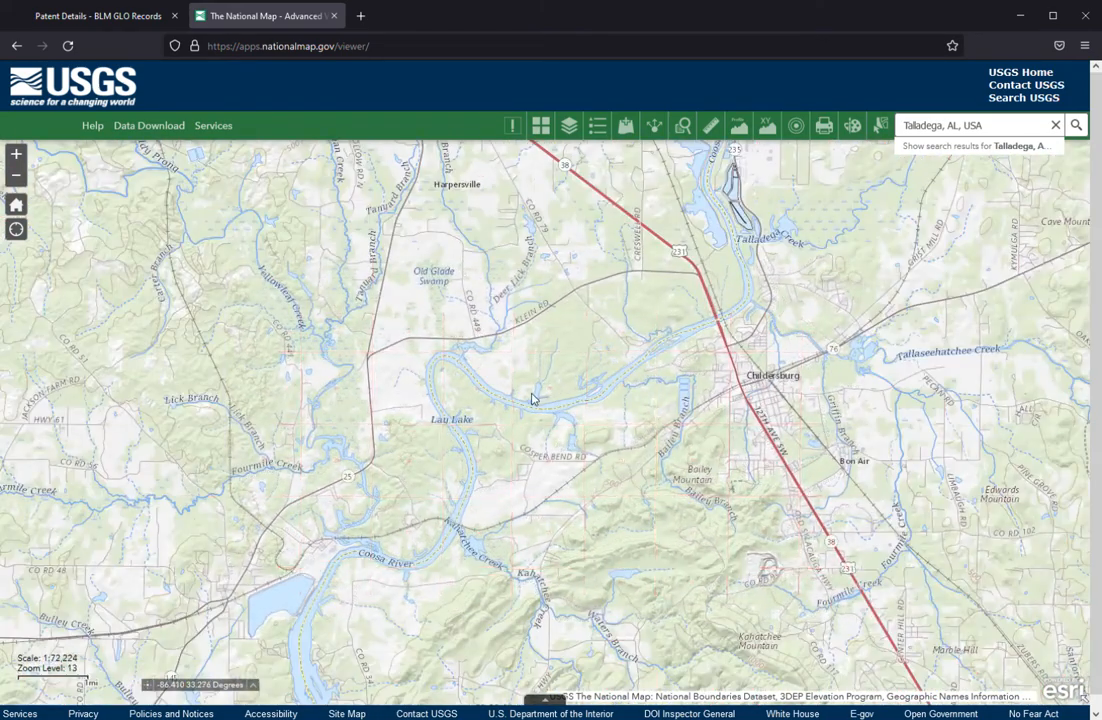
pyautogui.moveTo(502, 360); pyautogui.dragTo(512, 436)
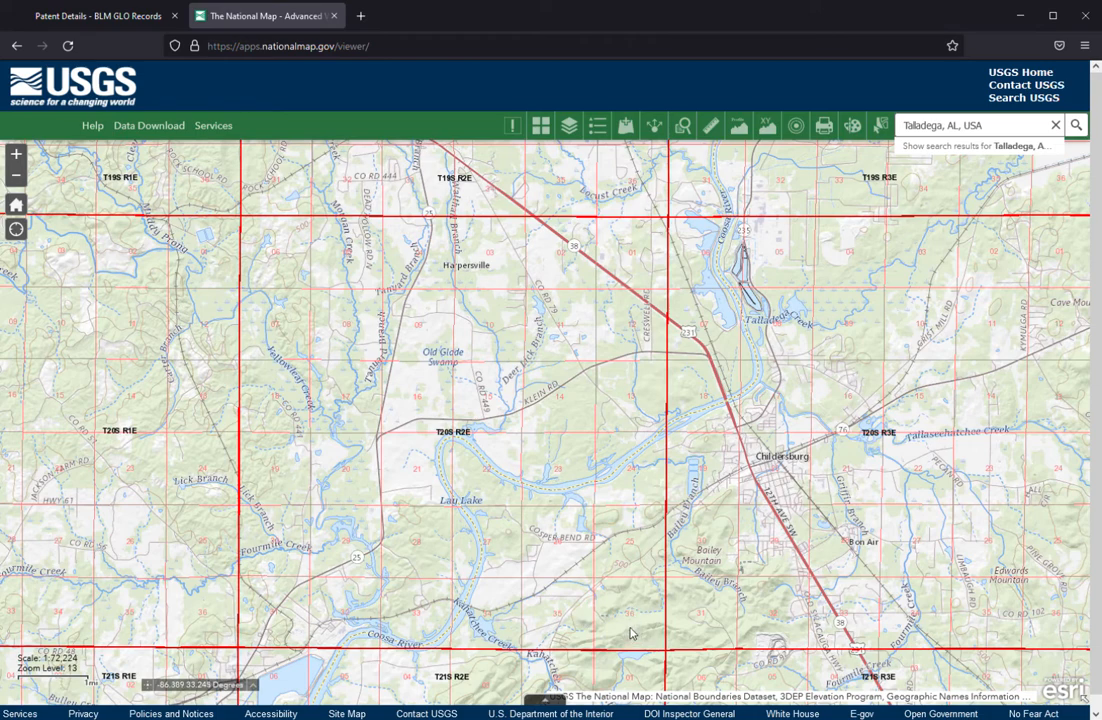
pyautogui.scroll(1, 563, 590)
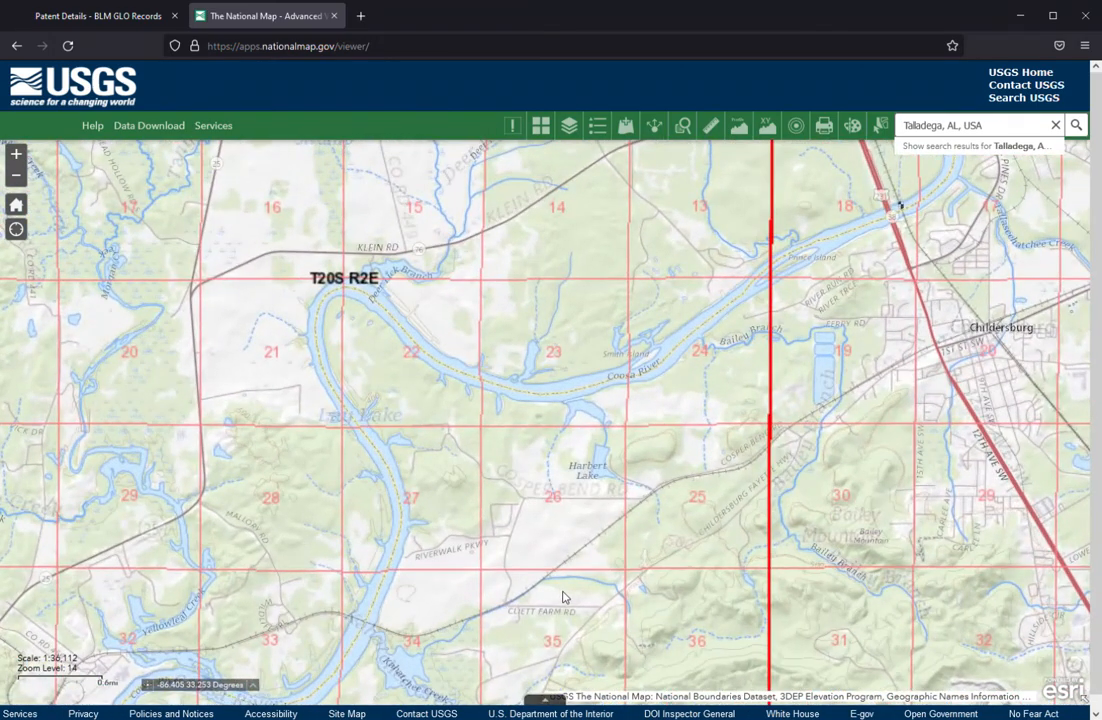
pyautogui.moveTo(563, 593); pyautogui.dragTo(530, 465)
pyautogui.scroll(1, 529, 462)
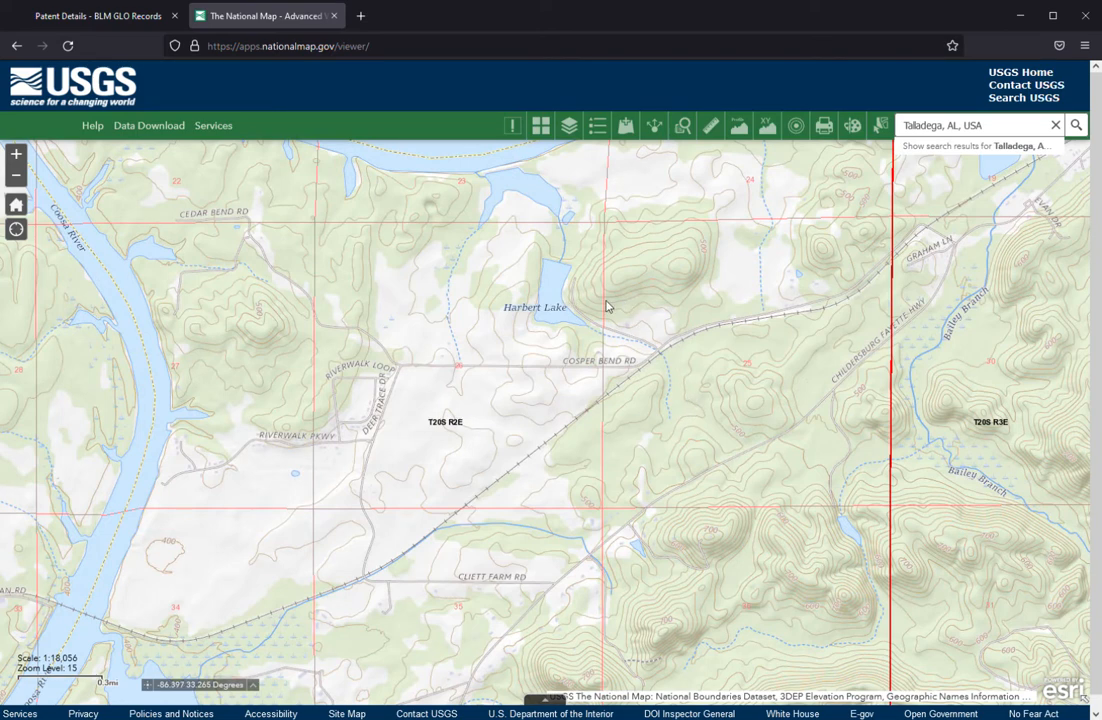
# Recheck the quarter, section, township and range description in the BLM patent image, and return to The National Map.
pyautogui.click(99, 18)
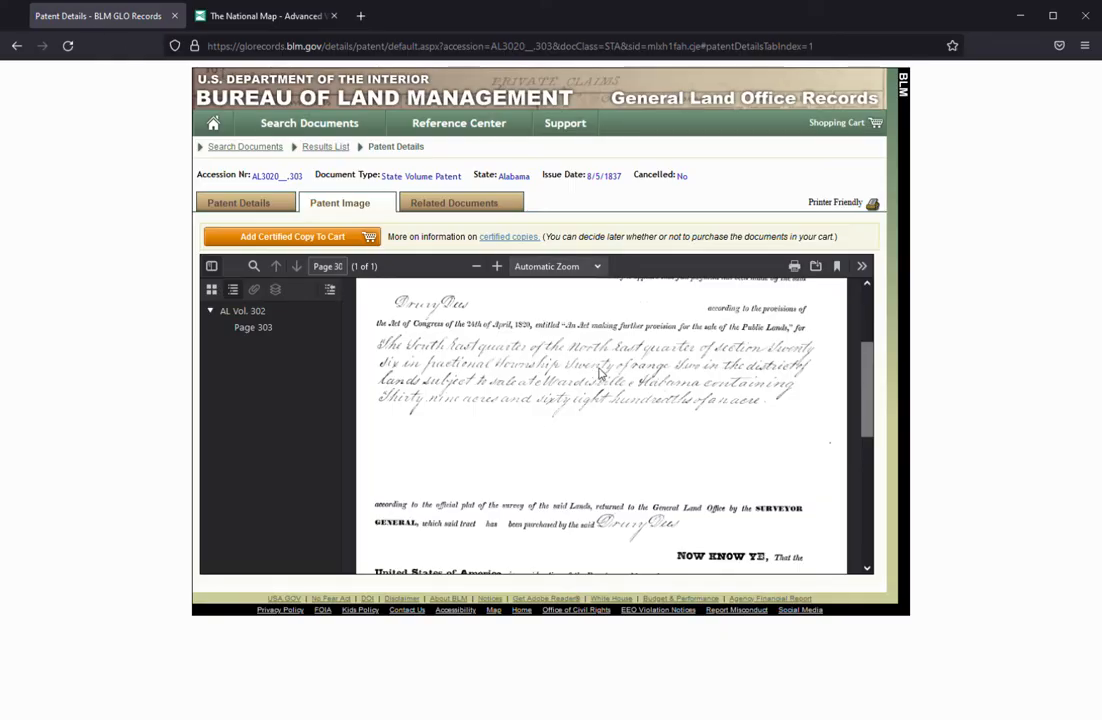
pyautogui.scroll(1, 565, 388)
pyautogui.scroll(-1, 565, 388)
pyautogui.click(249, 22)
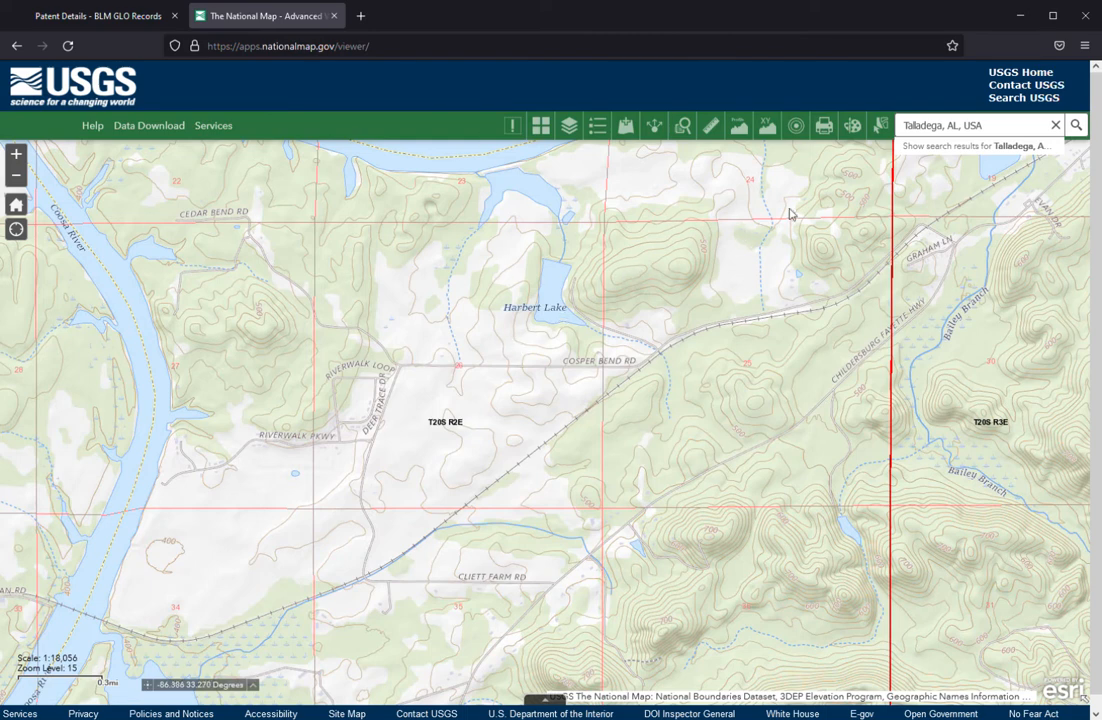
# Set up polygon drawing with the light purple fill symbol and 50% transparency.
pyautogui.click(853, 128)
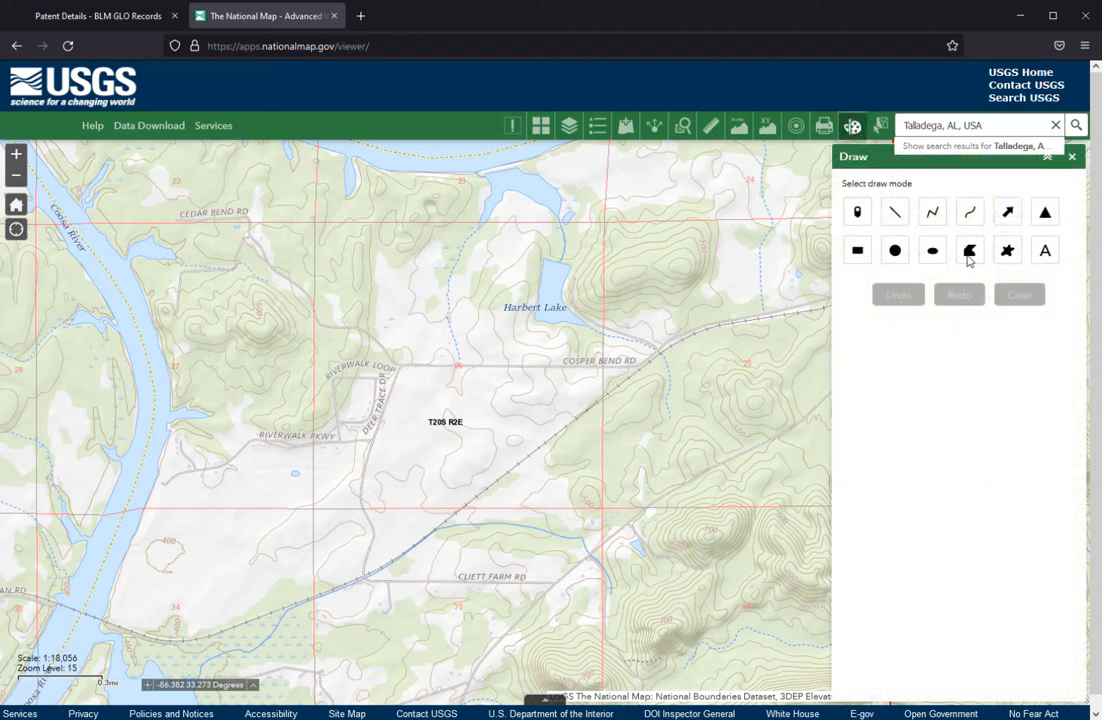
pyautogui.click(970, 253)
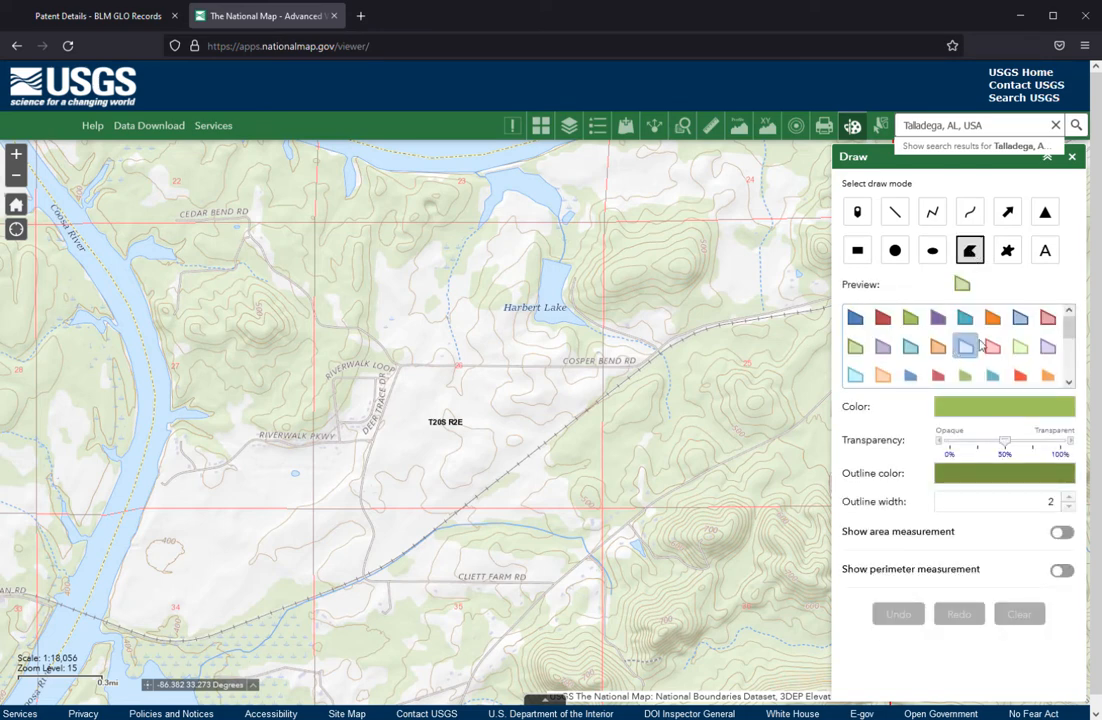
pyautogui.scroll(-5, 984, 348)
pyautogui.scroll(5, 986, 355)
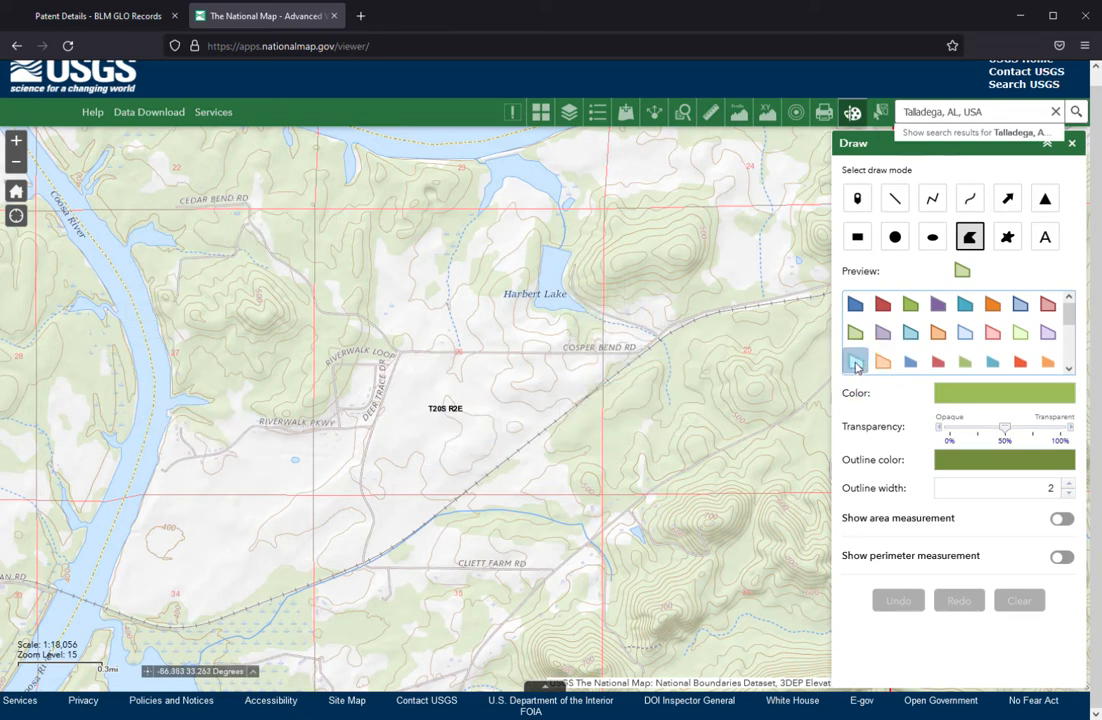
pyautogui.click(1047, 334)
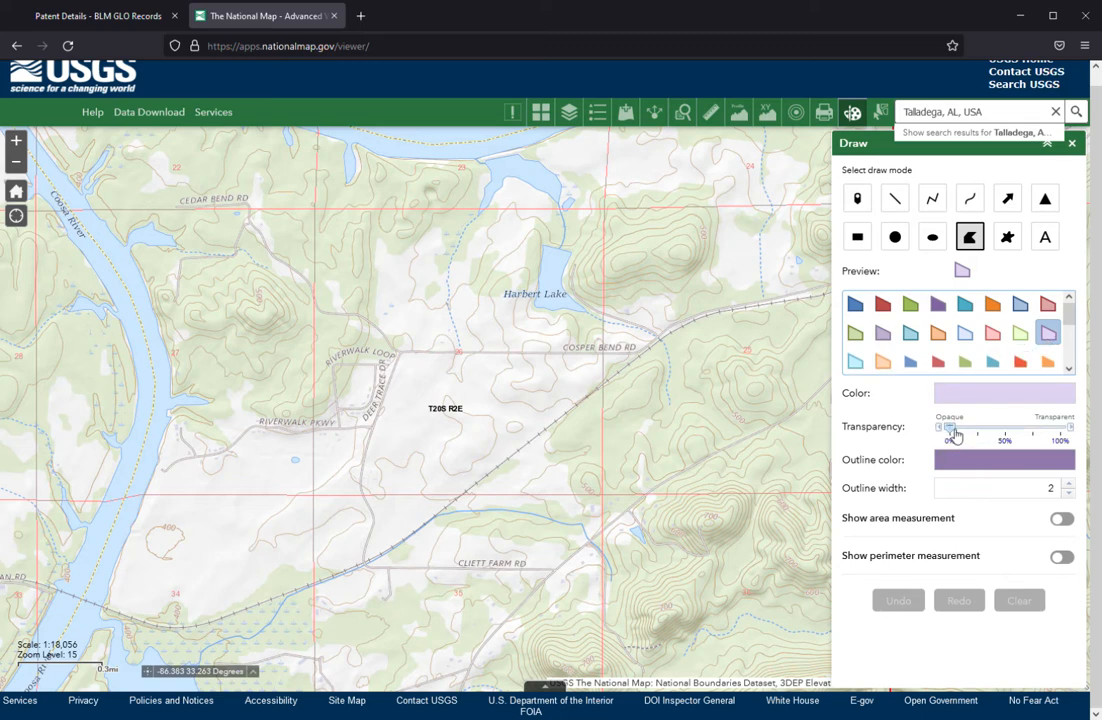
pyautogui.moveTo(955, 434); pyautogui.dragTo(1008, 431)
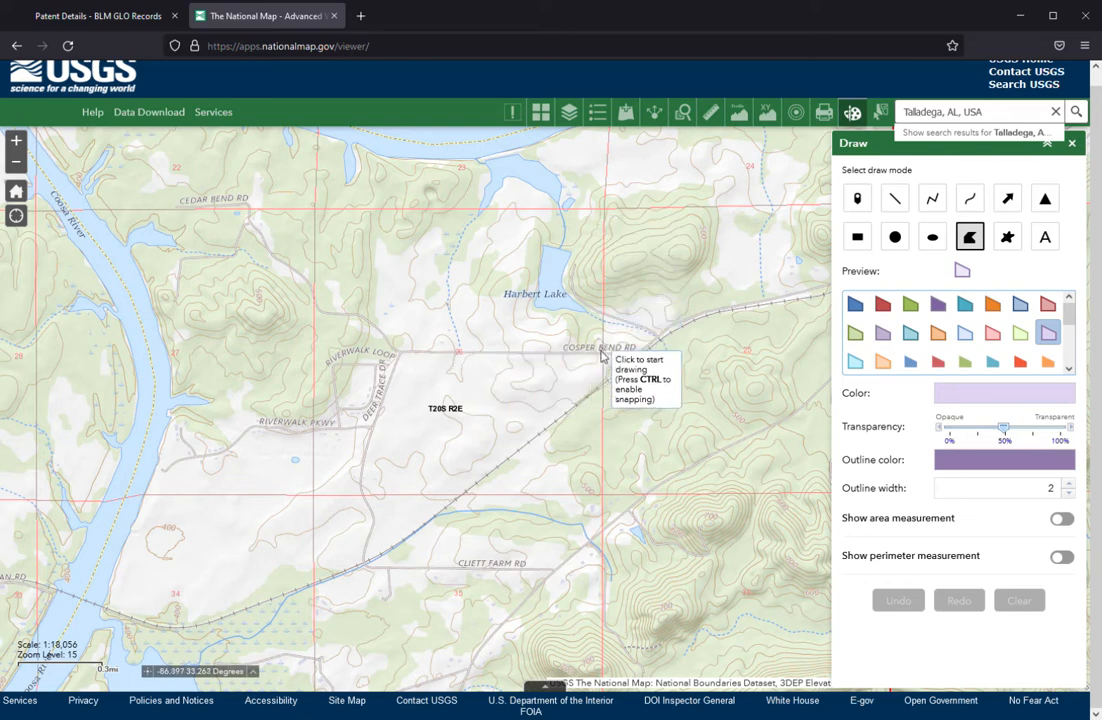
# Draw a square polygon over the southeast quarter of the northeast quarter of section 26, and close the drawing tools.
pyautogui.click(529, 357)
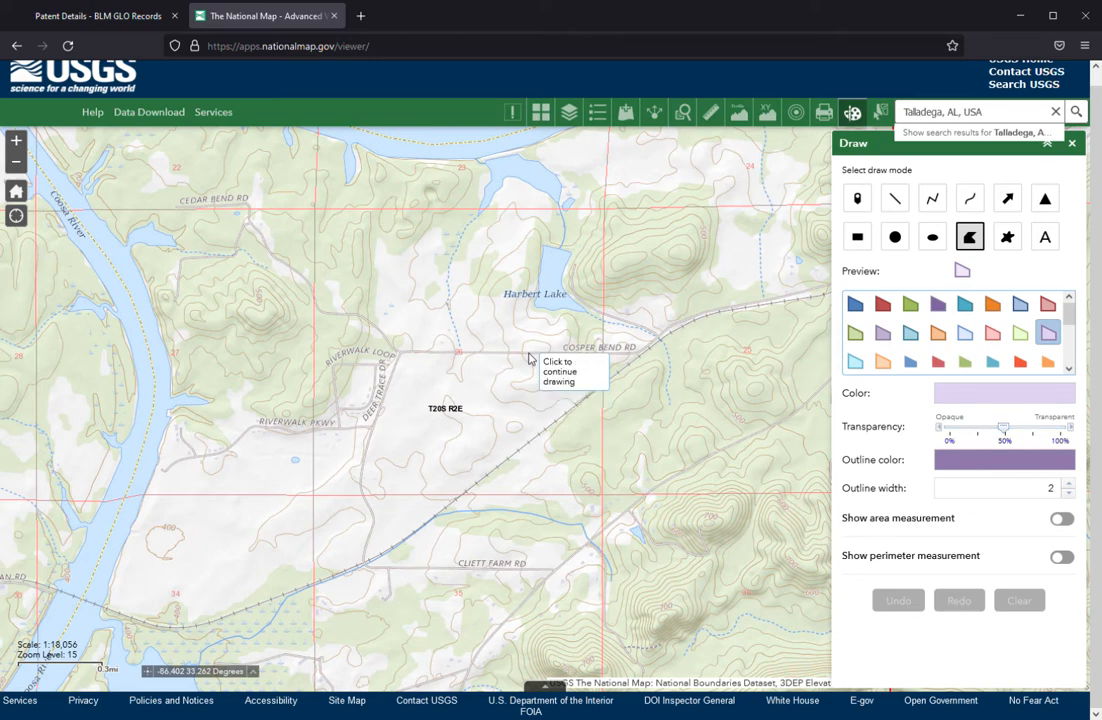
pyautogui.click(603, 353)
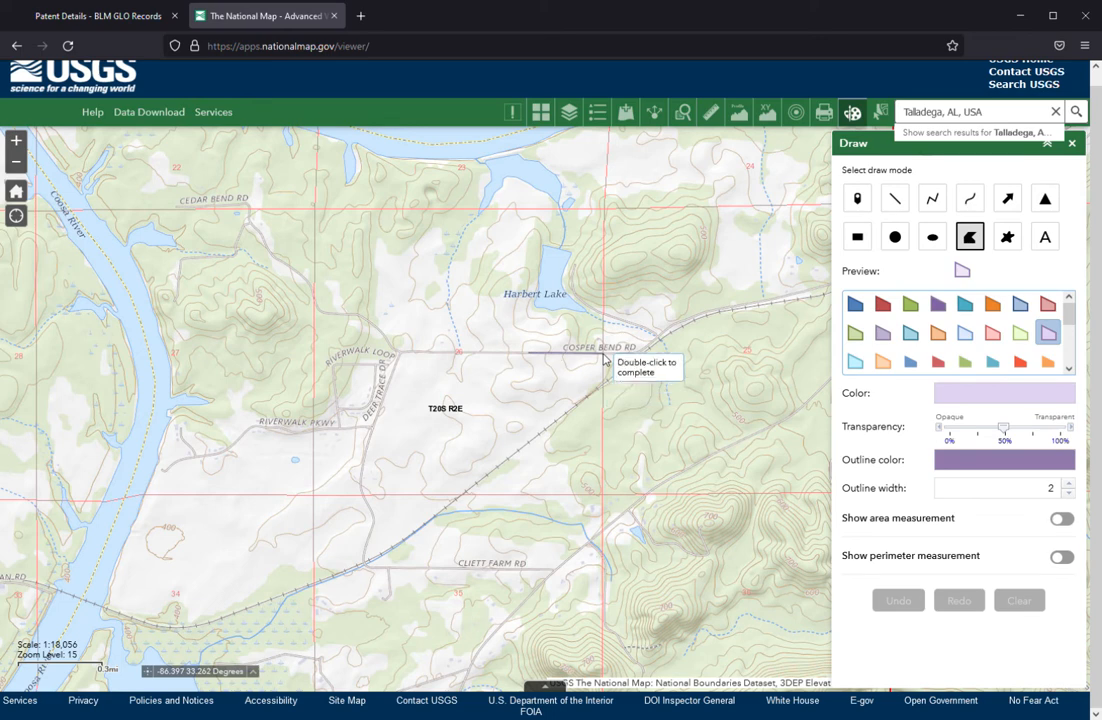
pyautogui.click(604, 280)
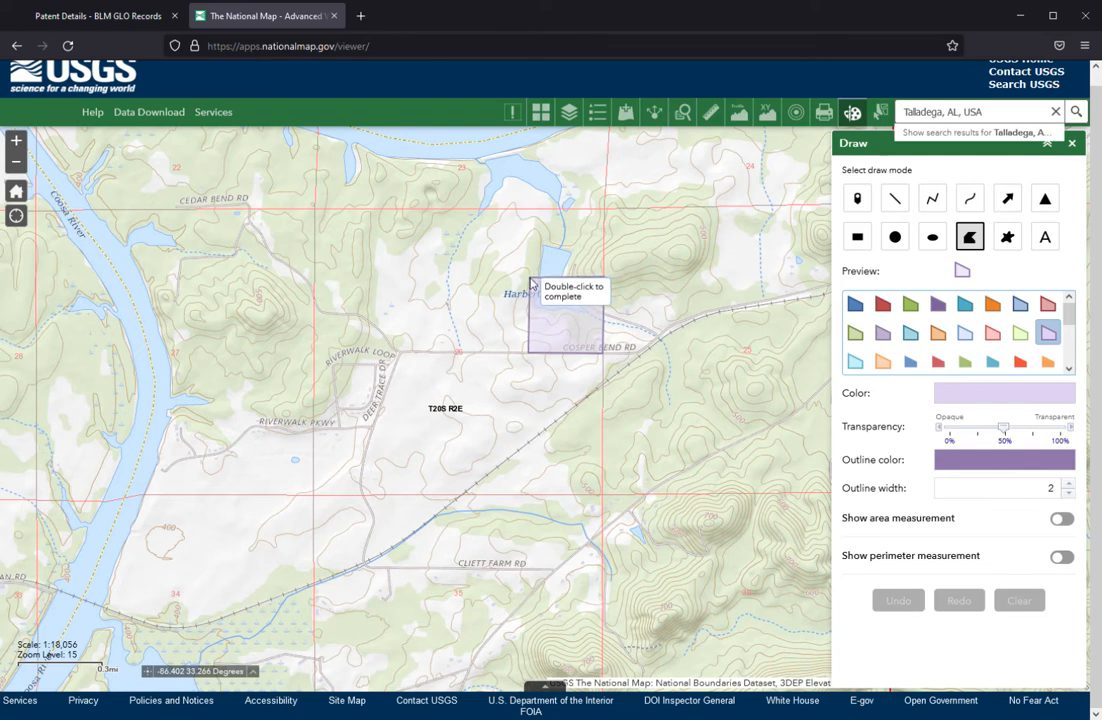
pyautogui.doubleClick(531, 283)
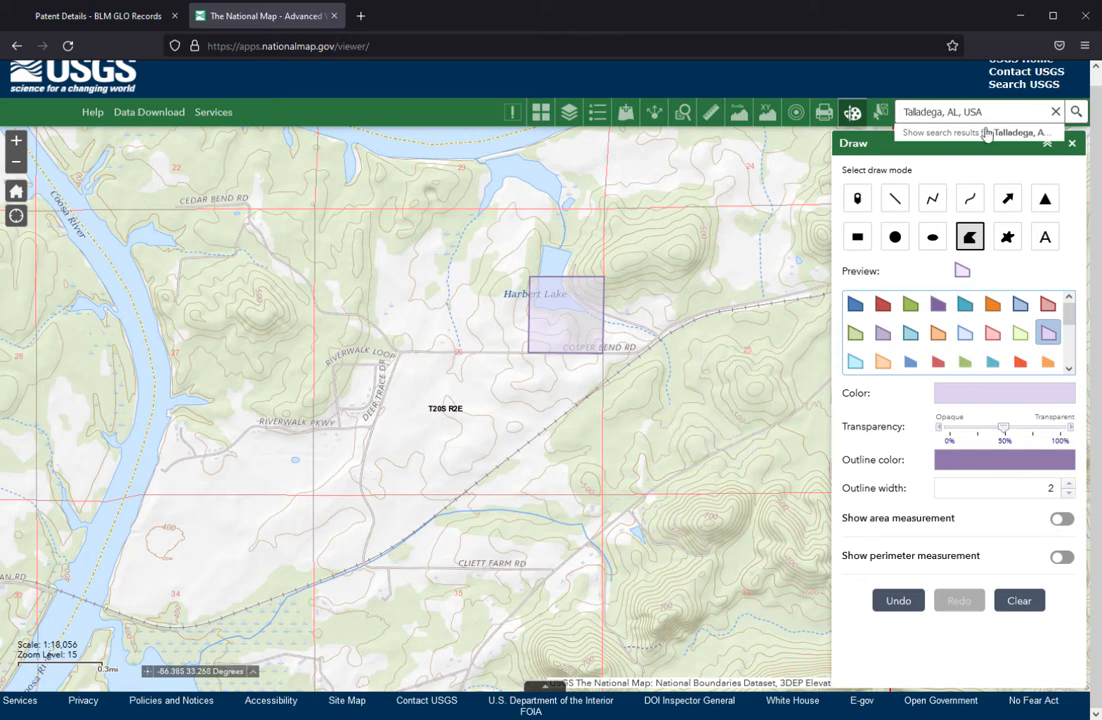
pyautogui.click(1072, 145)
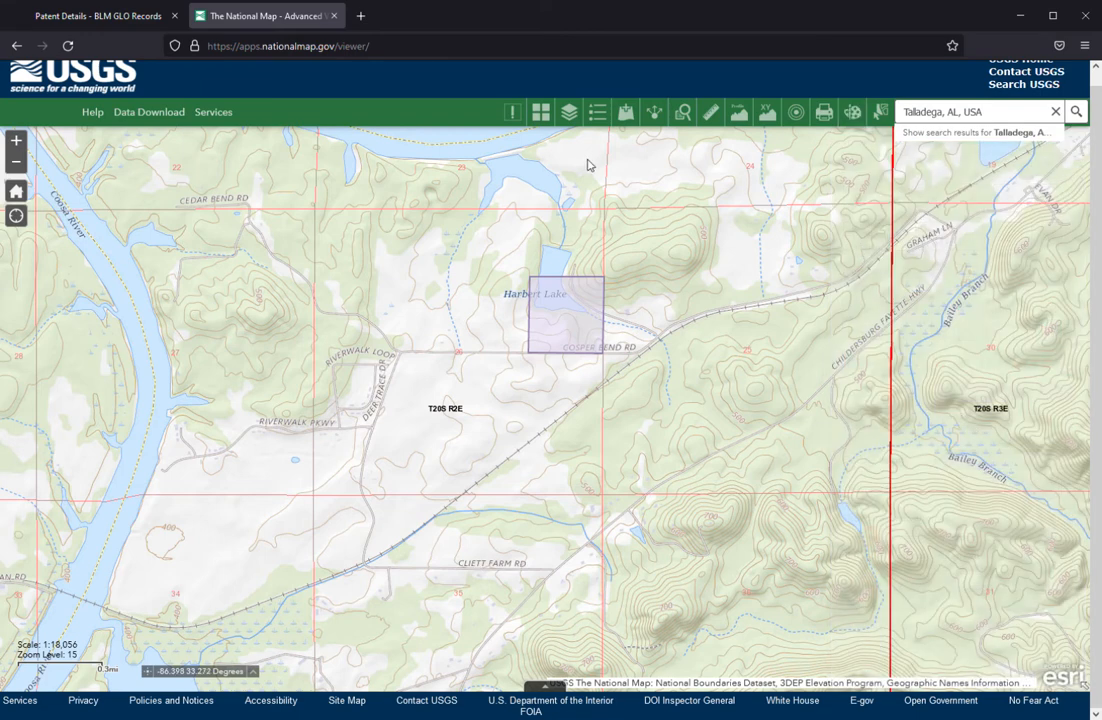
# View the parcel on the USGS Imagery Topo basemap, restore the USGS National Map basemap and close the gallery.
pyautogui.click(541, 114)
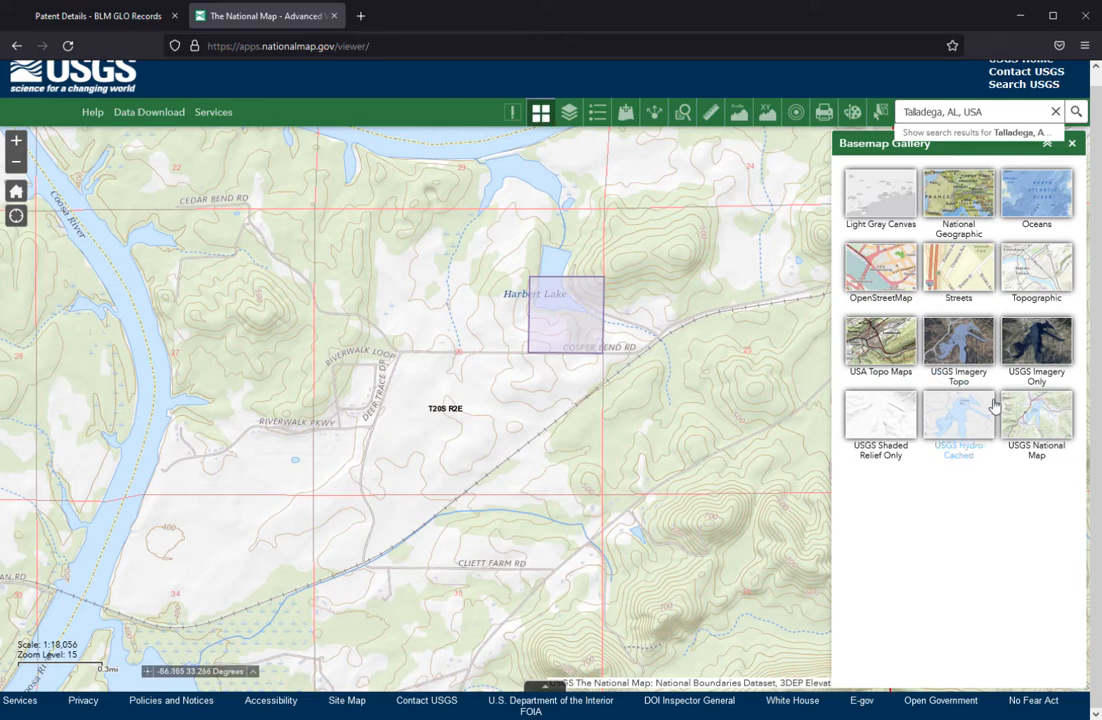
pyautogui.click(962, 348)
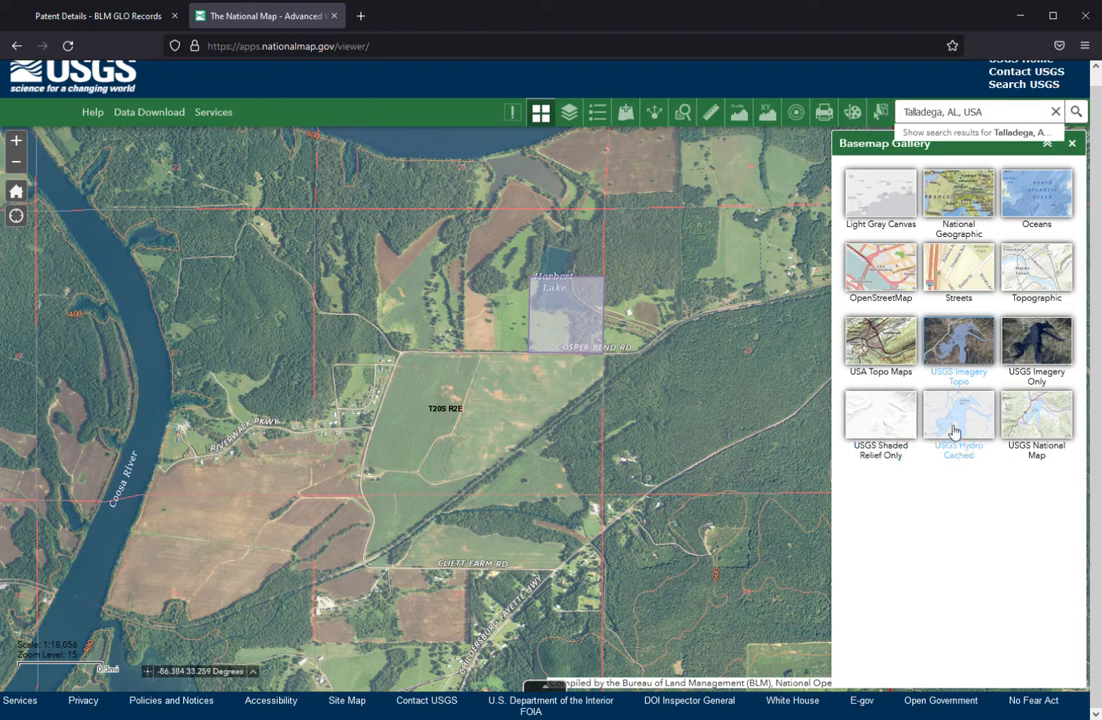
pyautogui.click(1047, 426)
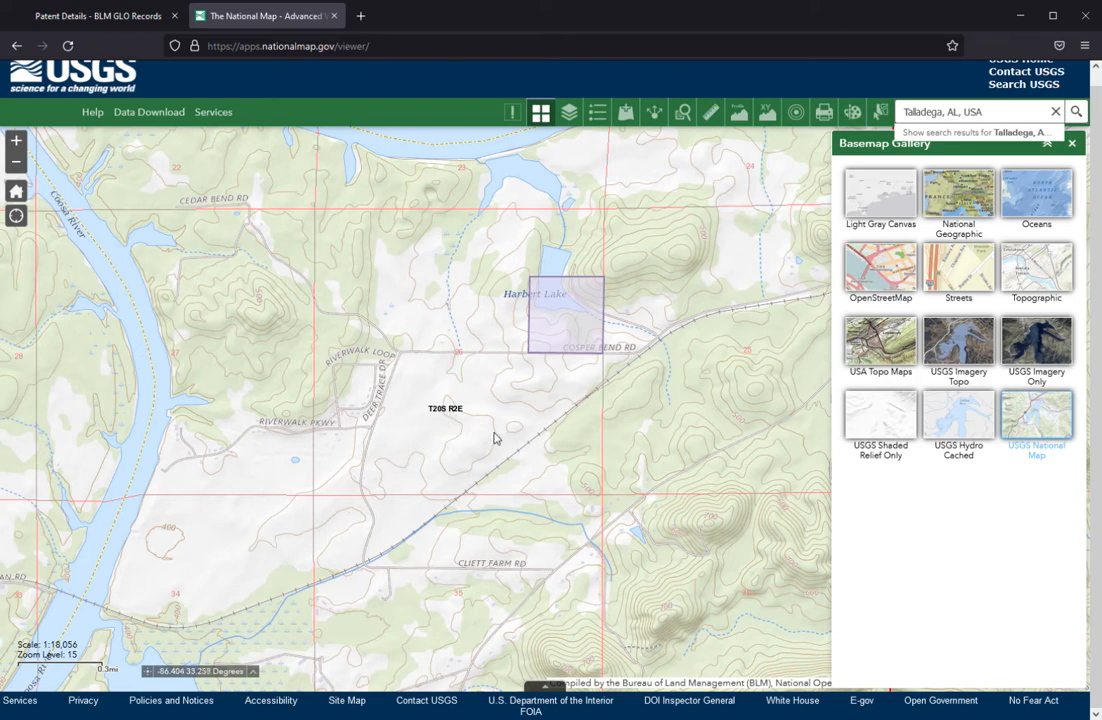
pyautogui.click(1073, 144)
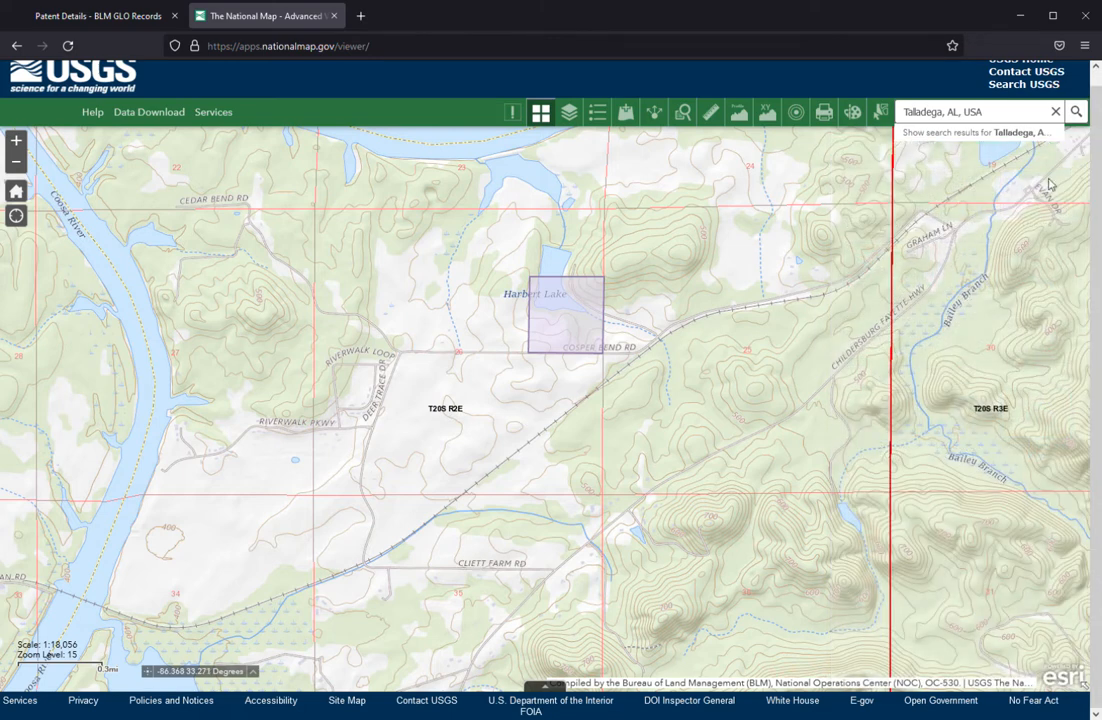
# Set up polygon drawing with the light orange fill symbol and 50% transparency, dismissing any map feature pop-up.
pyautogui.click(853, 113)
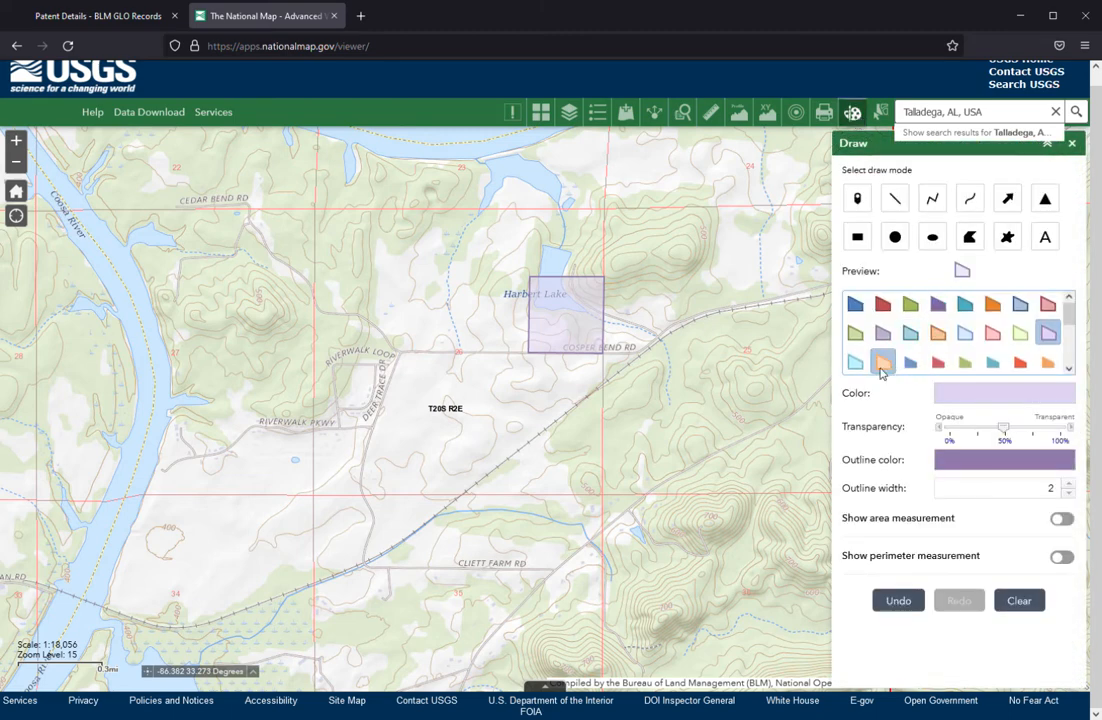
pyautogui.click(883, 362)
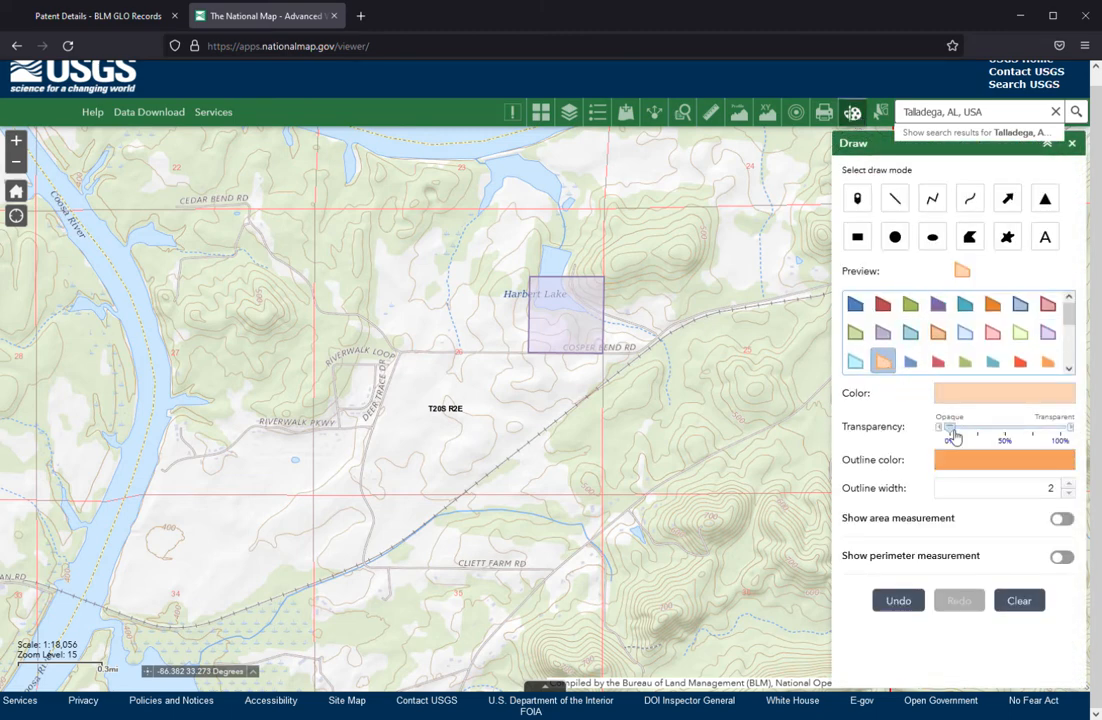
pyautogui.moveTo(1003, 427)
pyautogui.mouseDown()
pyautogui.moveTo(978, 430)
pyautogui.moveTo(1004, 435)
pyautogui.mouseUp()
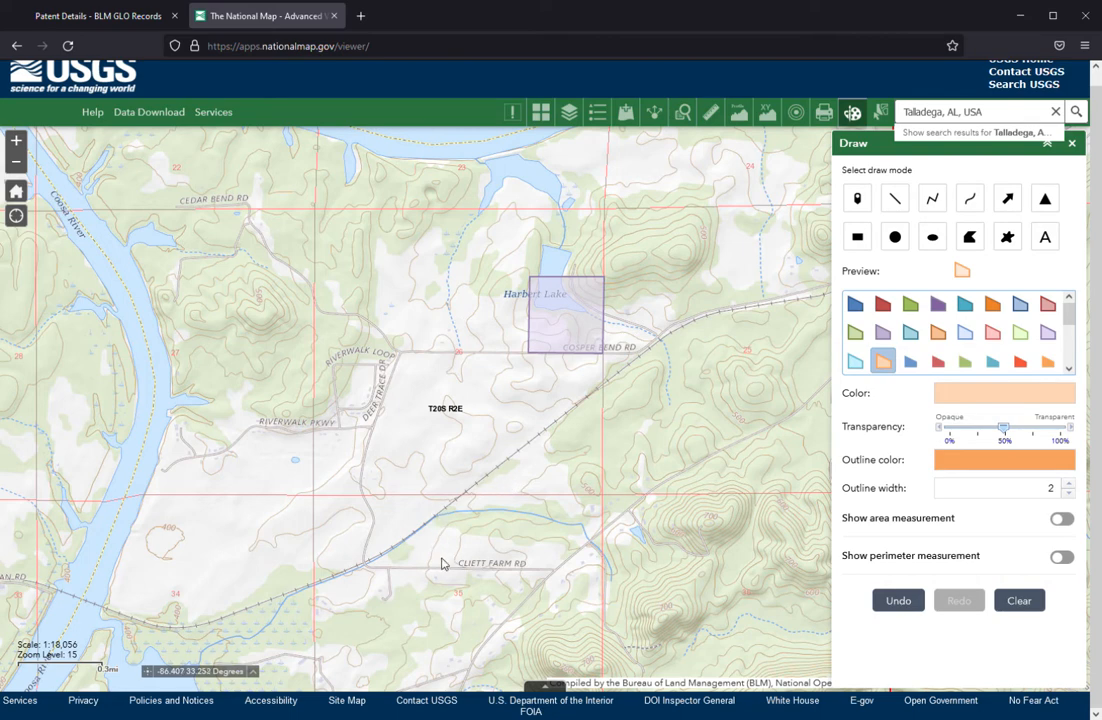
pyautogui.moveTo(442, 560); pyautogui.dragTo(438, 467)
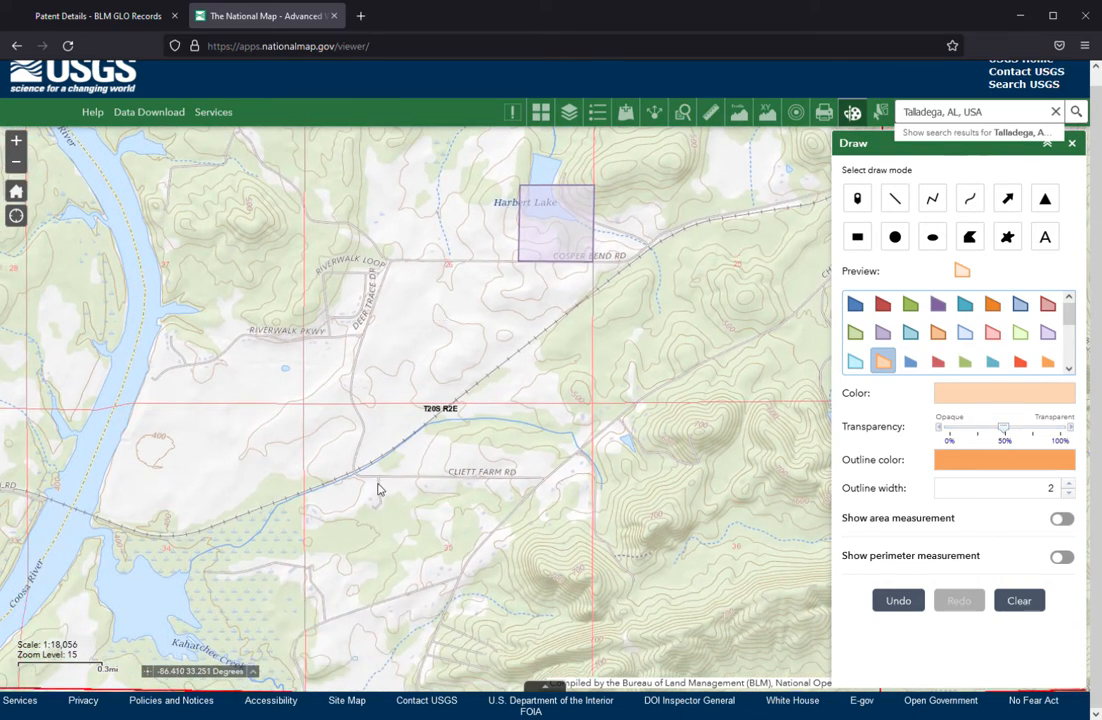
pyautogui.click(379, 485)
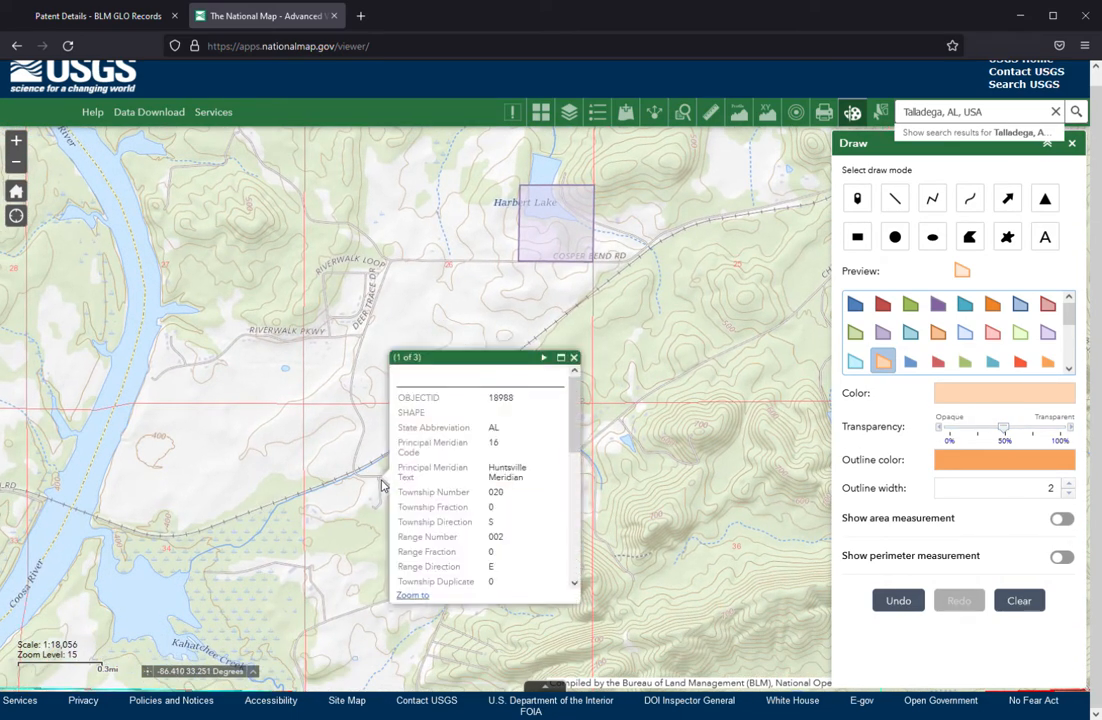
pyautogui.click(575, 358)
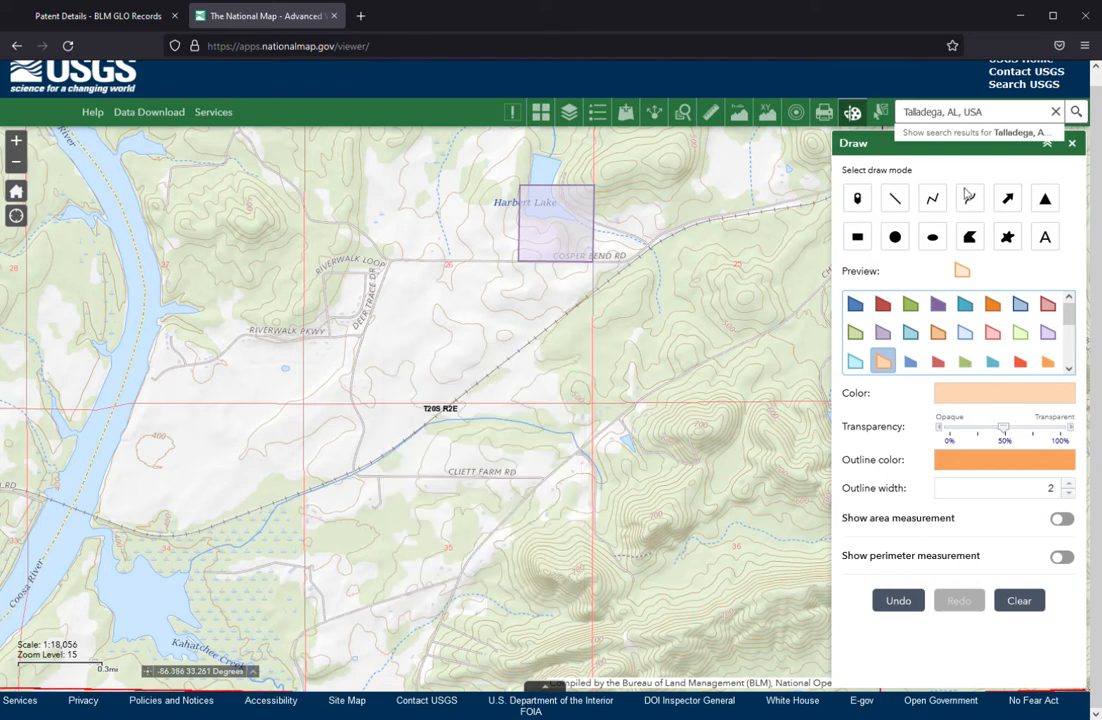
pyautogui.click(976, 240)
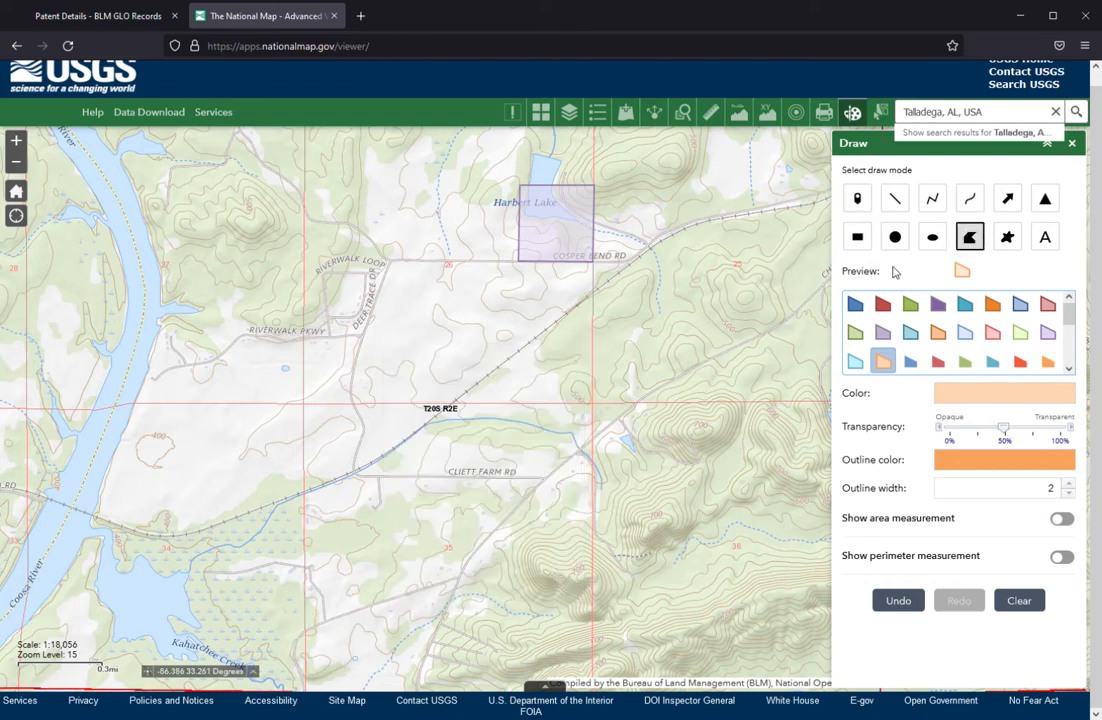
pyautogui.moveTo(382, 478); pyautogui.dragTo(393, 481)
pyautogui.click(391, 481)
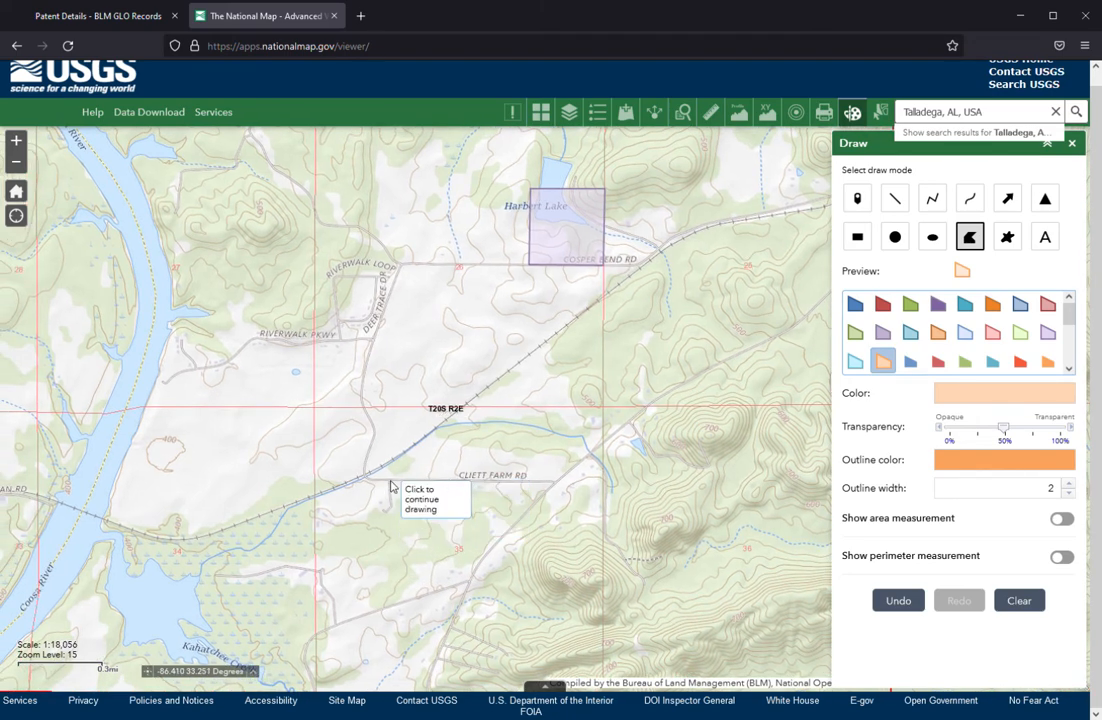
pyautogui.click(458, 481)
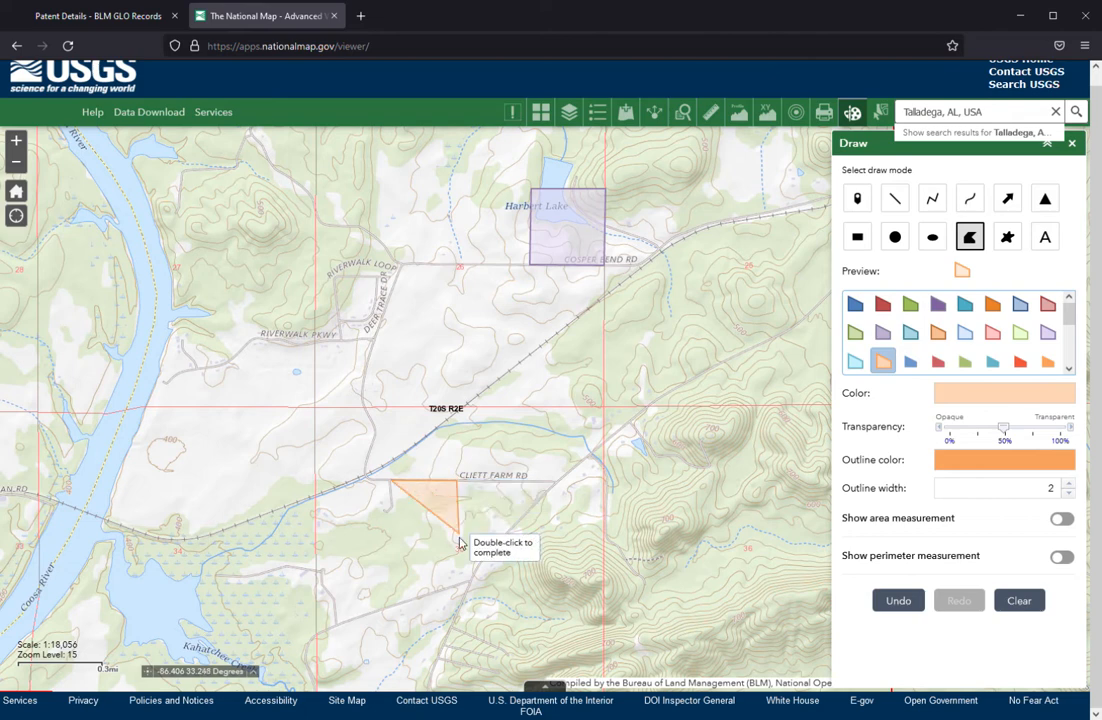
pyautogui.click(458, 543)
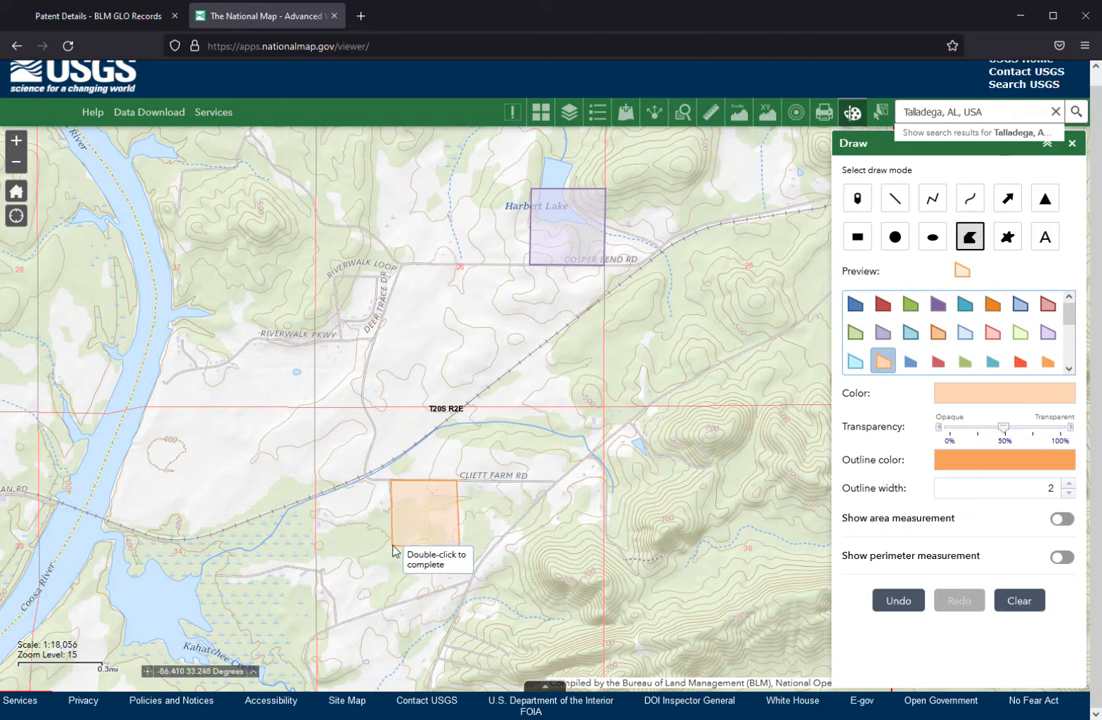
pyautogui.doubleClick(393, 549)
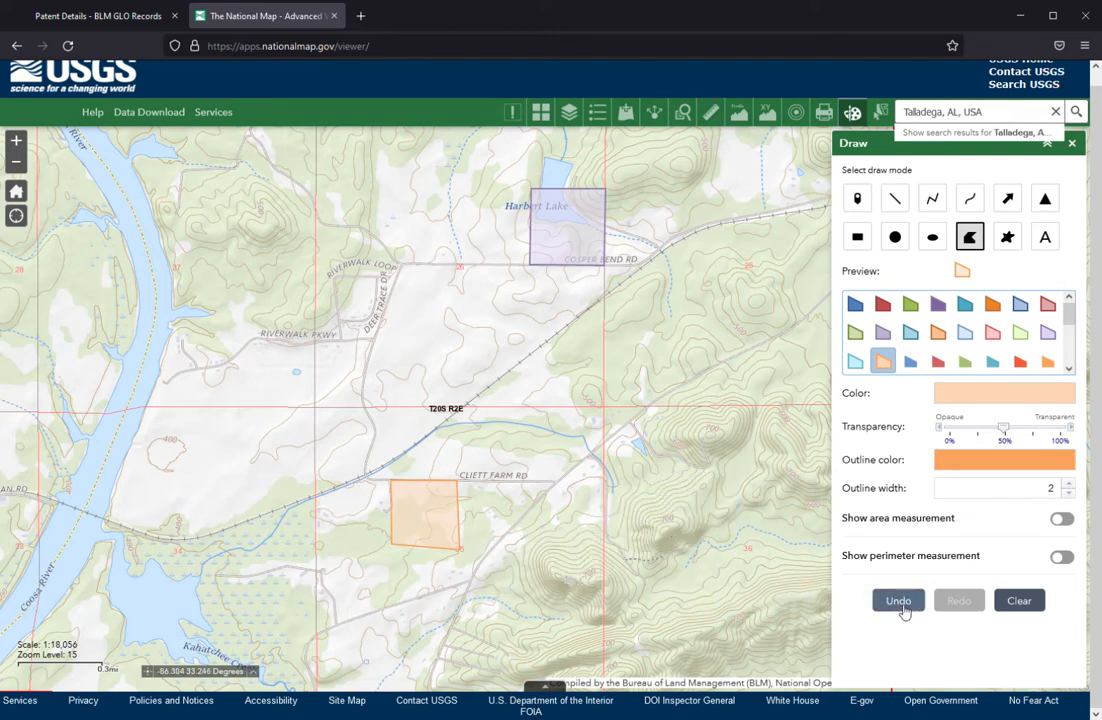
pyautogui.click(899, 601)
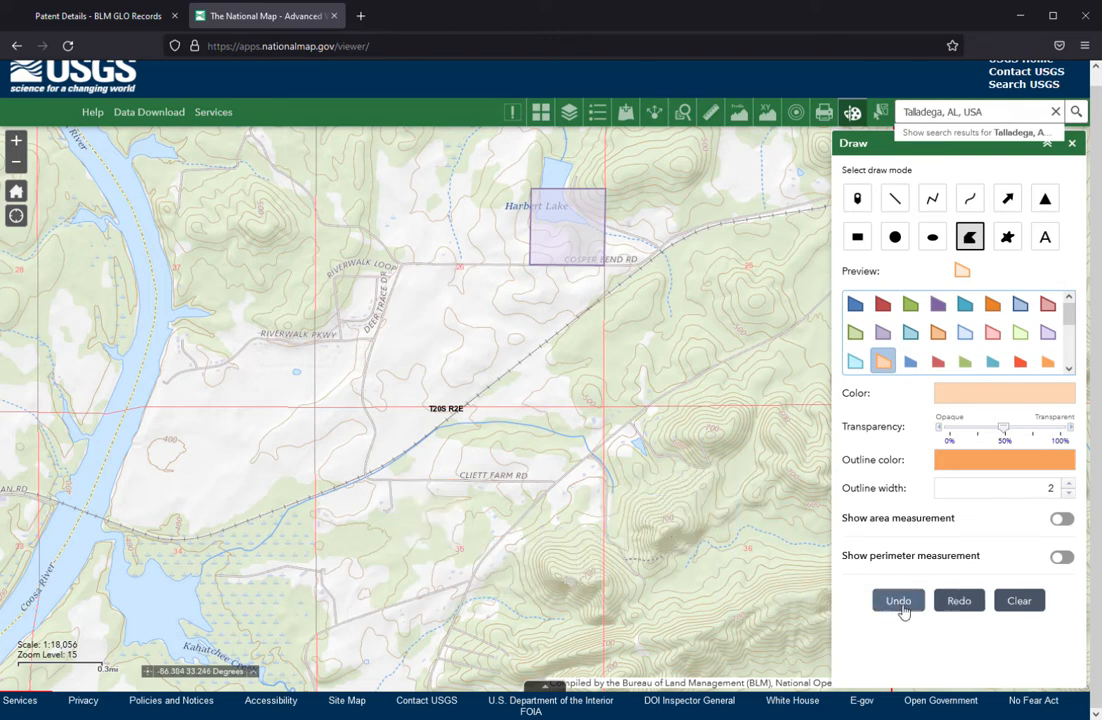
# Draw a four-sided polygon over the southeast quarter of the northwest quarter of section 35, and close the drawing tools.
pyautogui.click(394, 481)
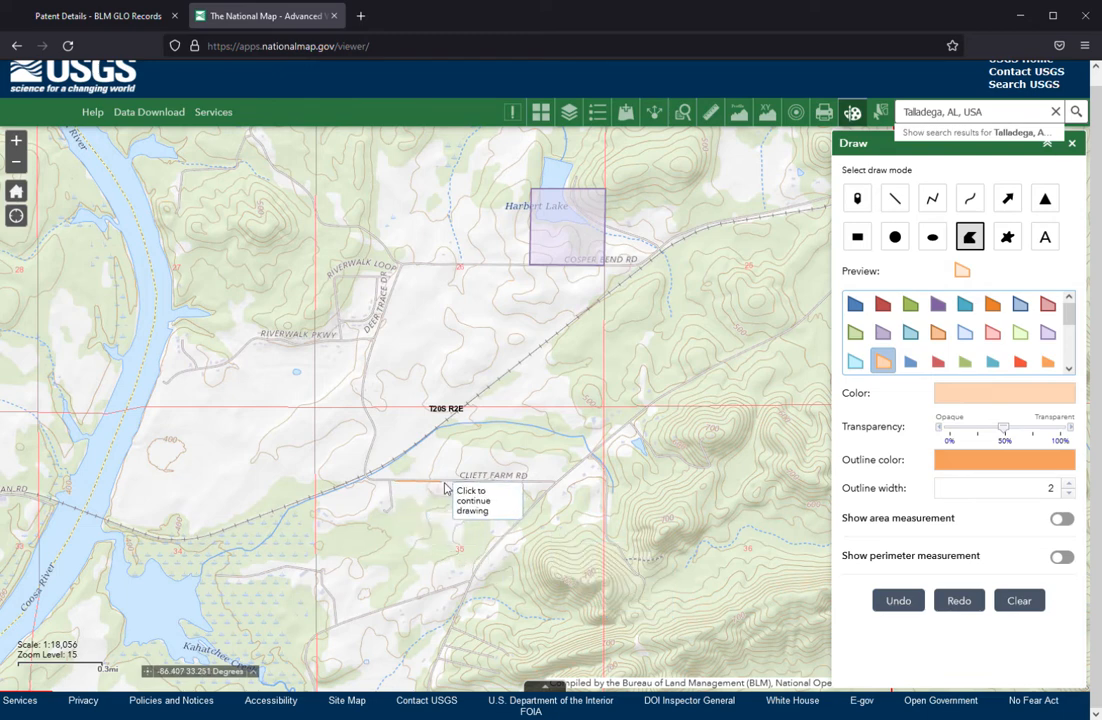
pyautogui.click(455, 484)
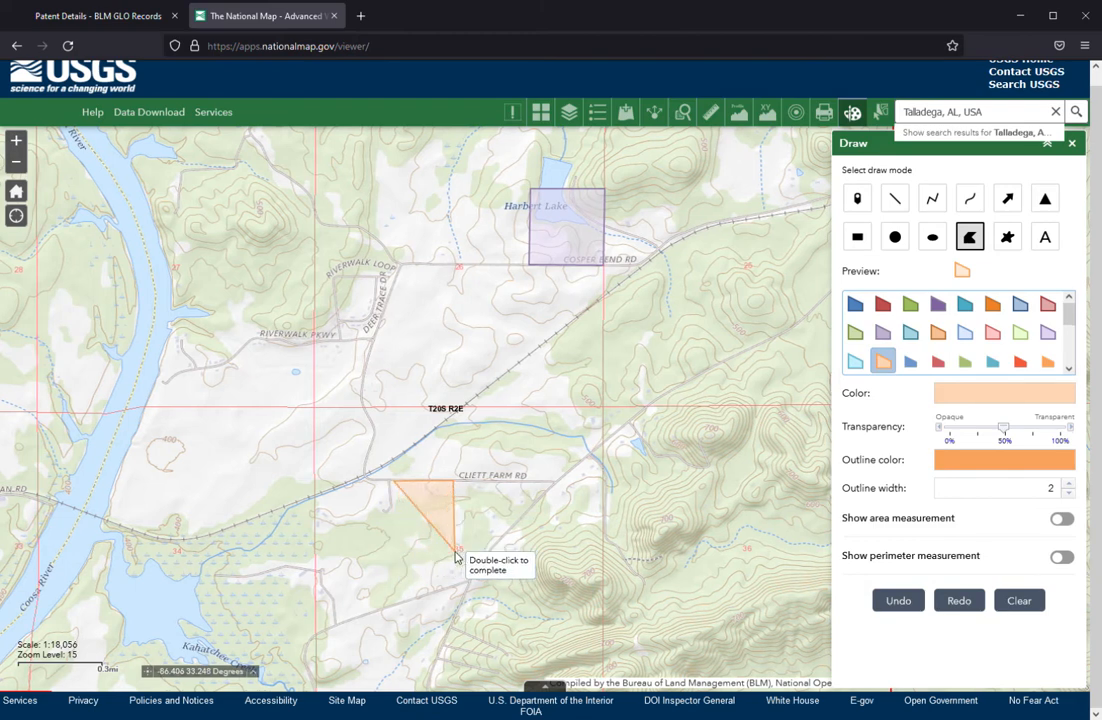
pyautogui.click(455, 551)
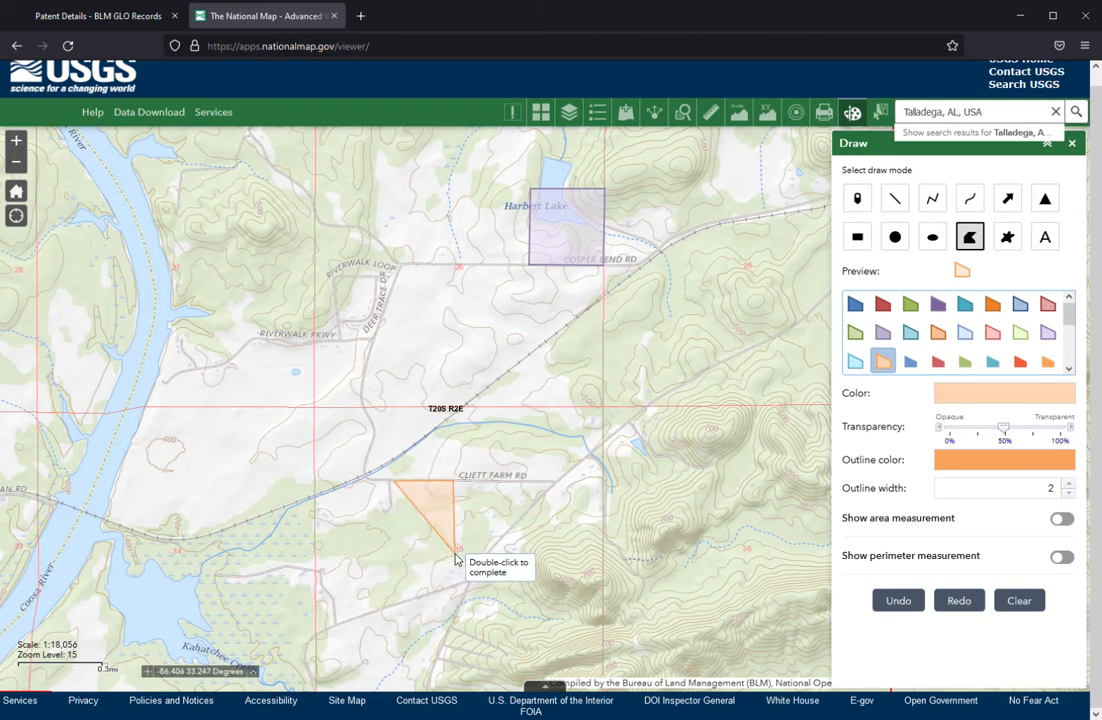
pyautogui.doubleClick(397, 560)
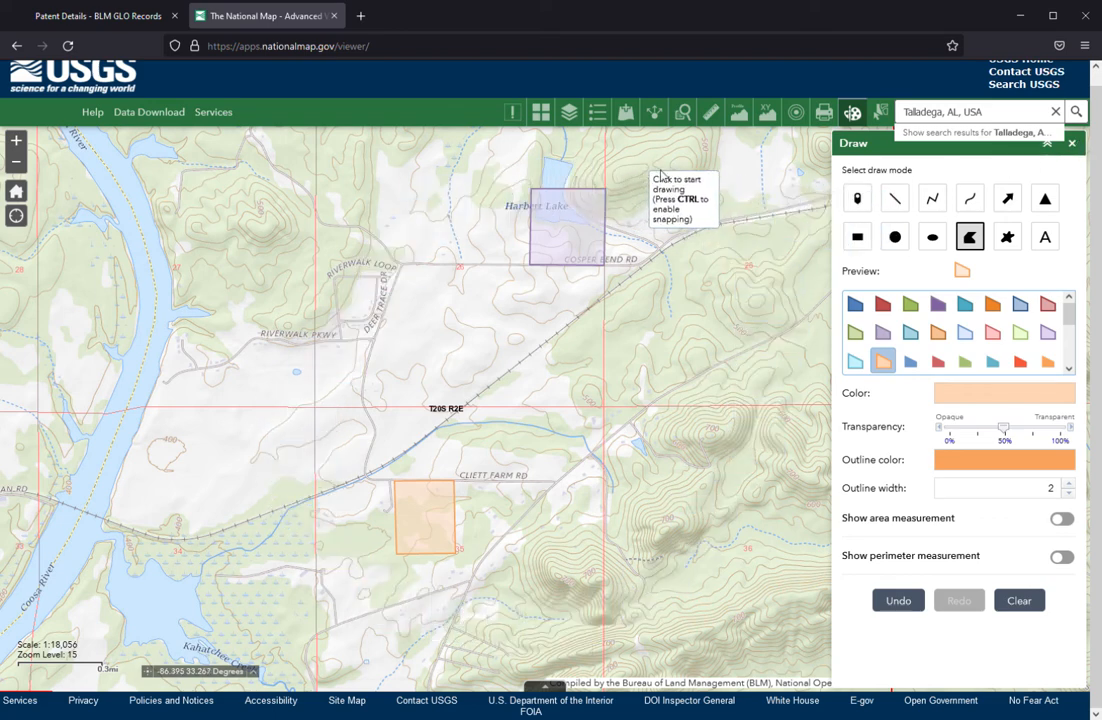
pyautogui.click(1073, 144)
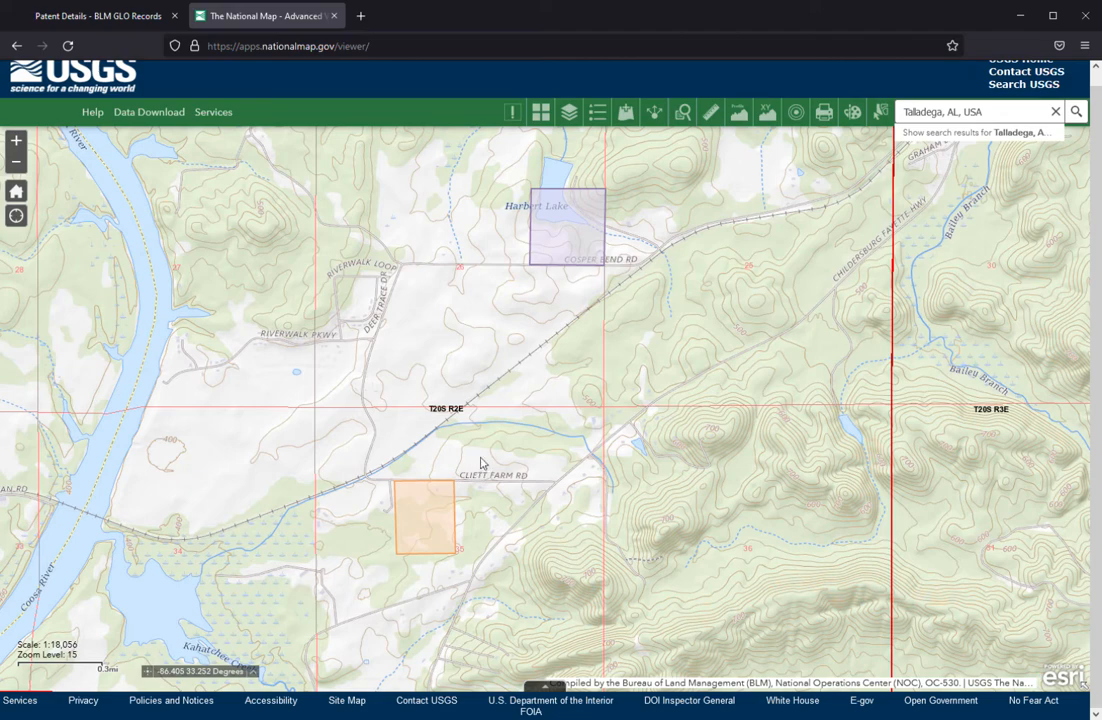
# Show both parcels together with Childersburg on the map, review the available print output formats, and close the print tool.
pyautogui.scroll(-1, 516, 454)
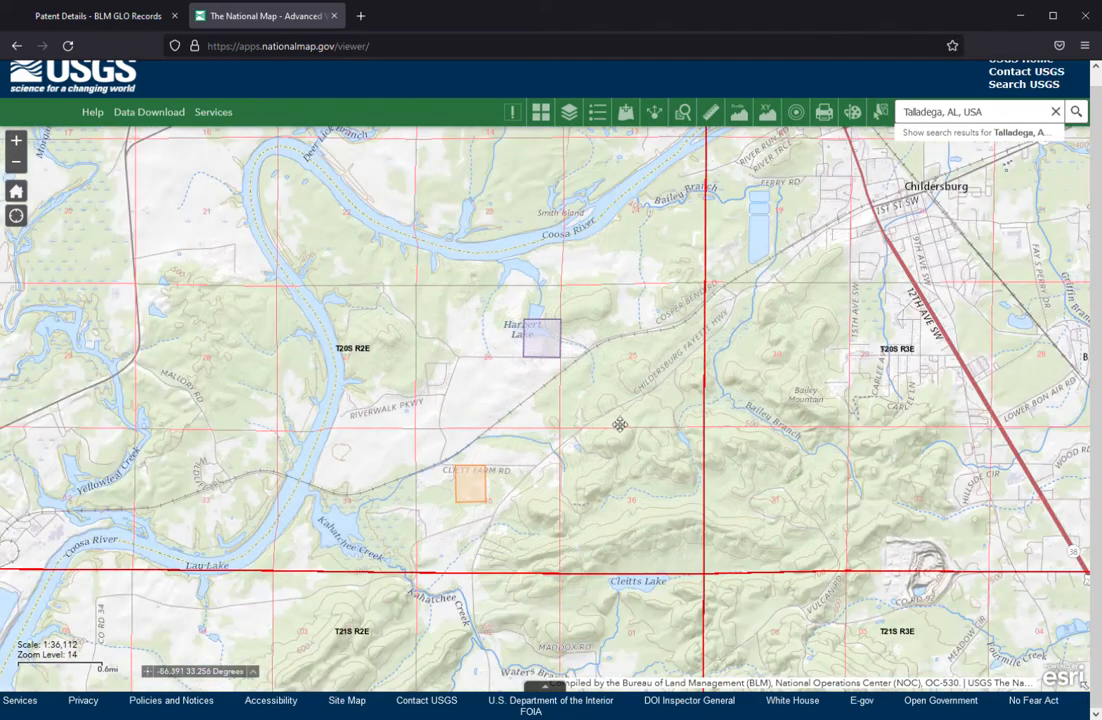
pyautogui.moveTo(619, 424); pyautogui.dragTo(480, 476)
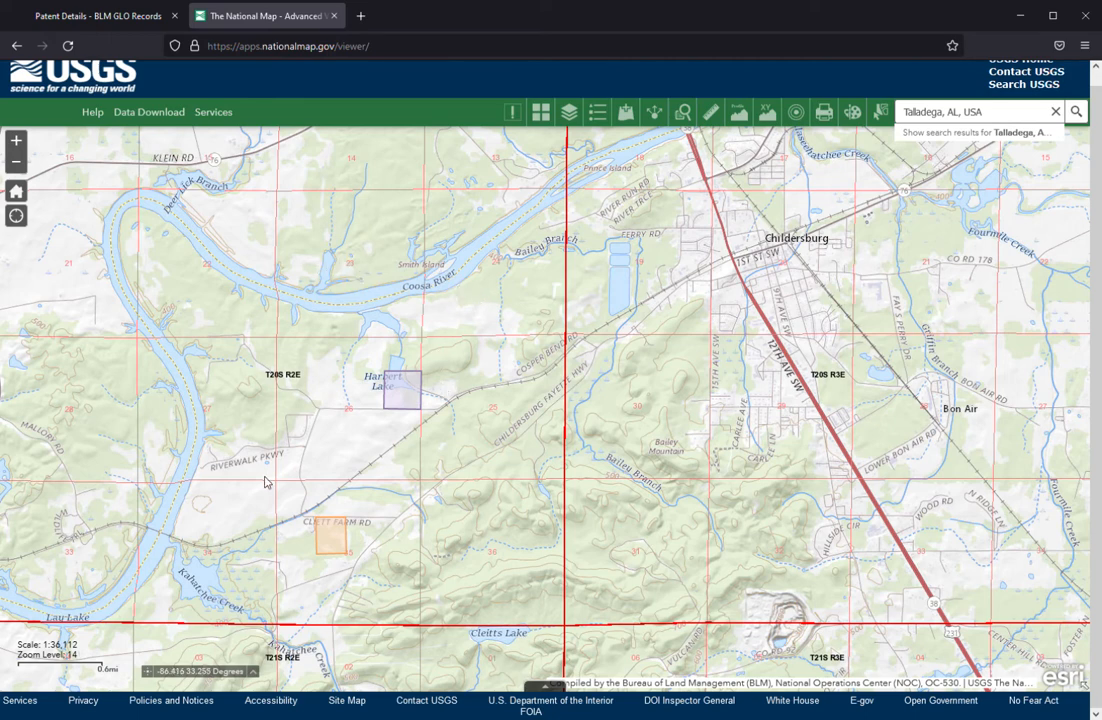
pyautogui.click(824, 114)
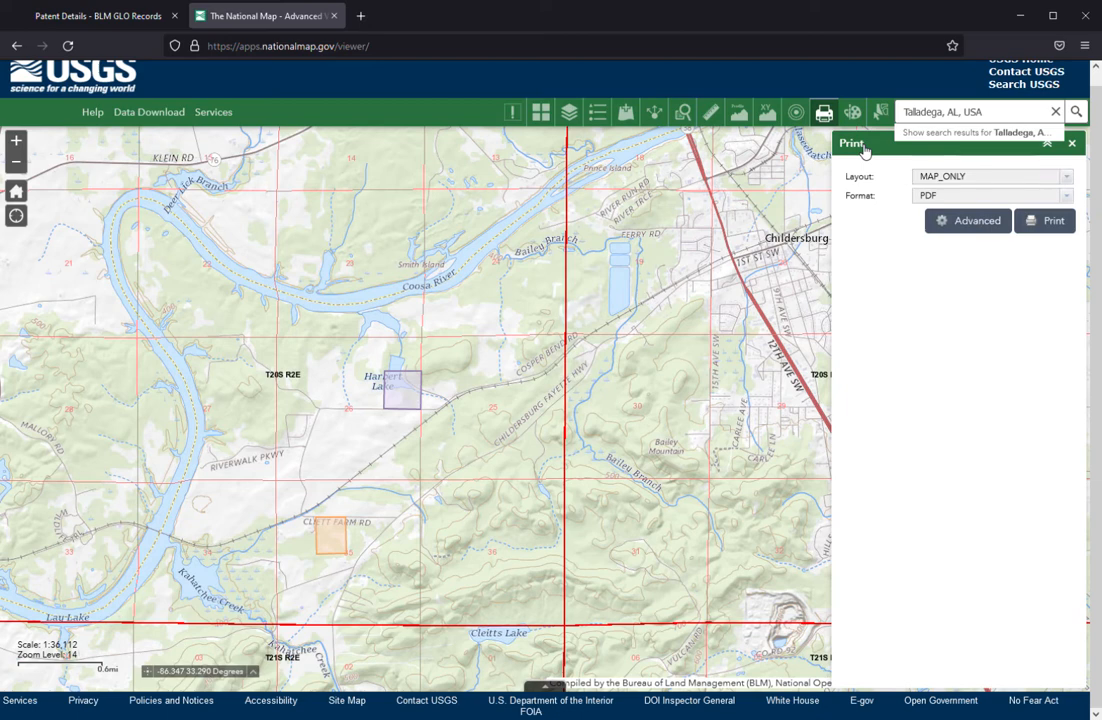
pyautogui.click(1068, 198)
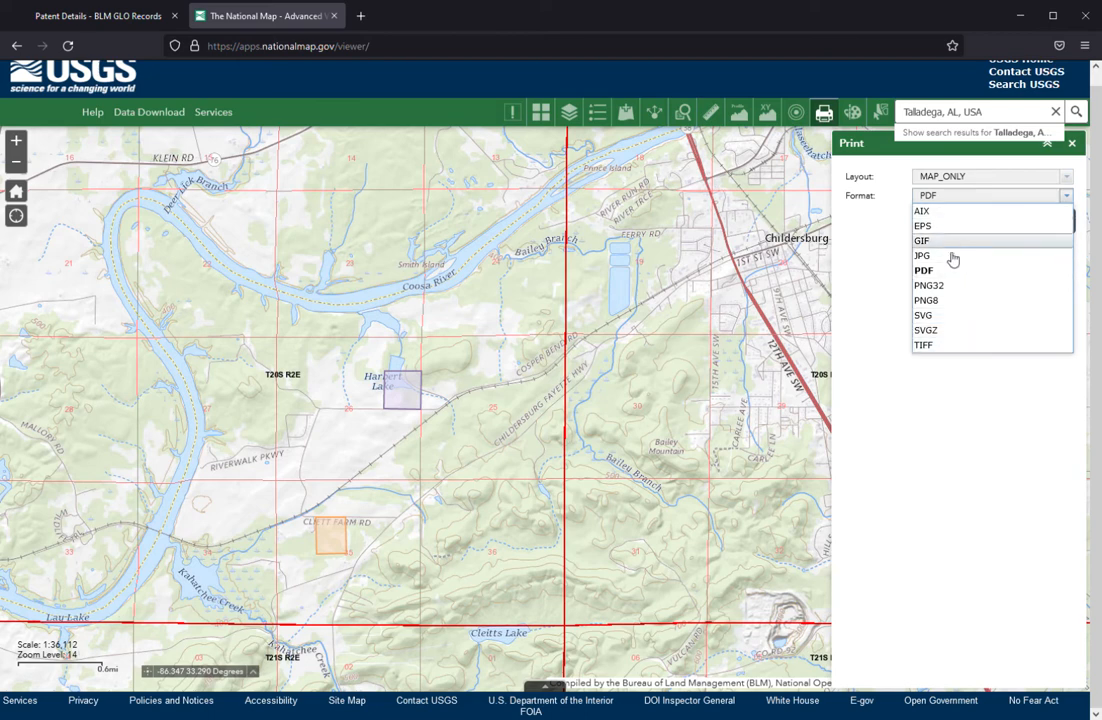
pyautogui.click(1064, 198)
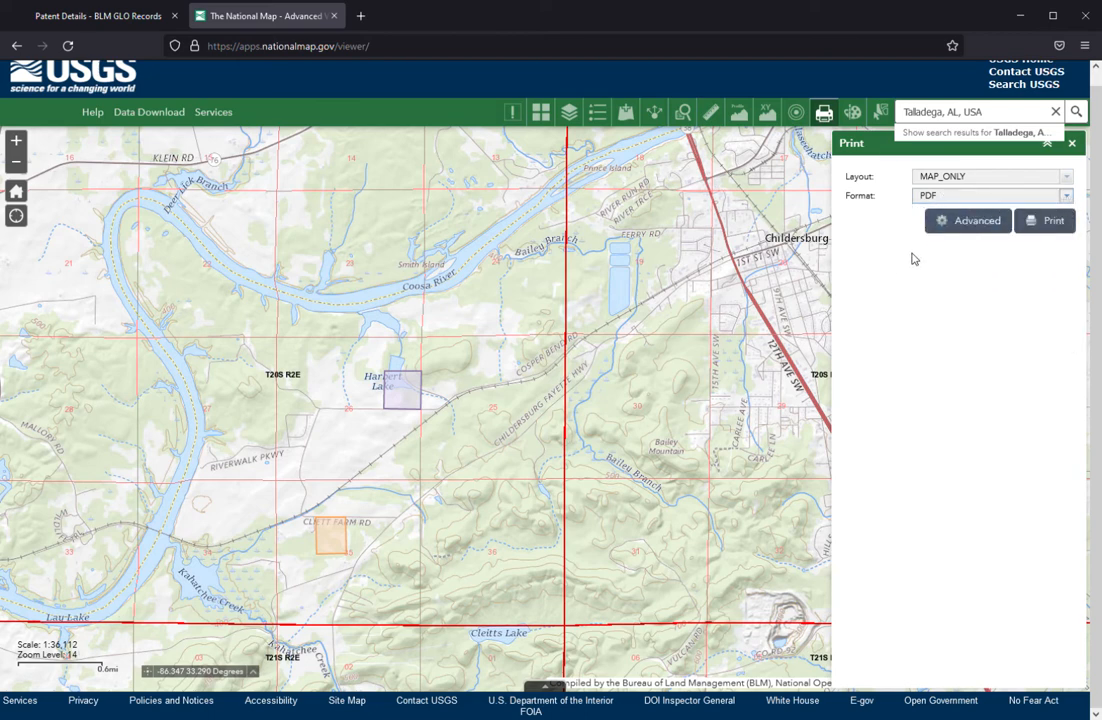
pyautogui.click(1073, 145)
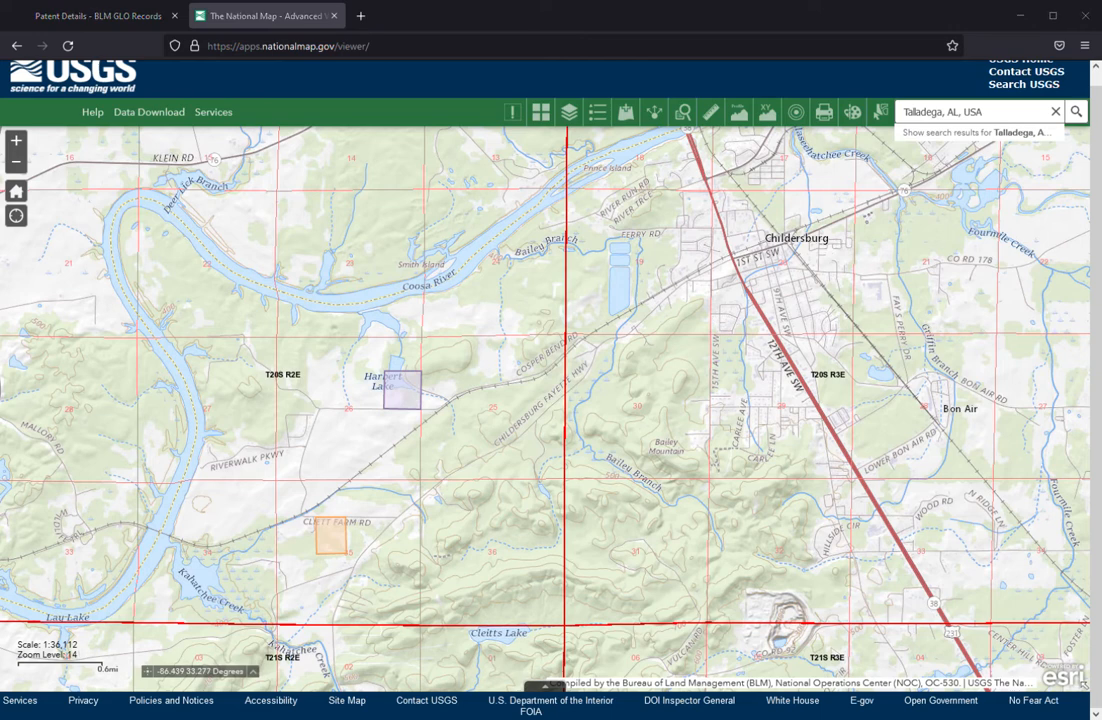
# Open the copied USGS FAQ link on topographic map copyright in a new browser tab, and return to the National Map.
pyautogui.click(362, 16)
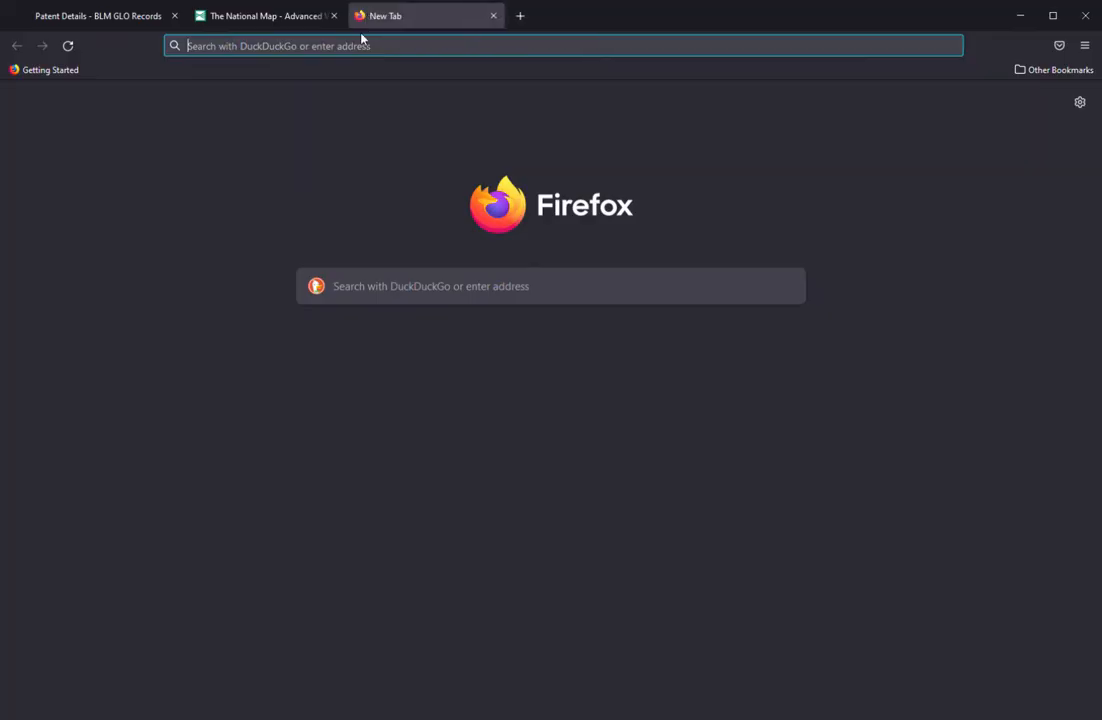
pyautogui.write('https://www.usgs.gov/faqs/are-usgs-topographic-maps-copyrighted?qt-news_science_products=0#qt-news_science_products')
pyautogui.press('Return')
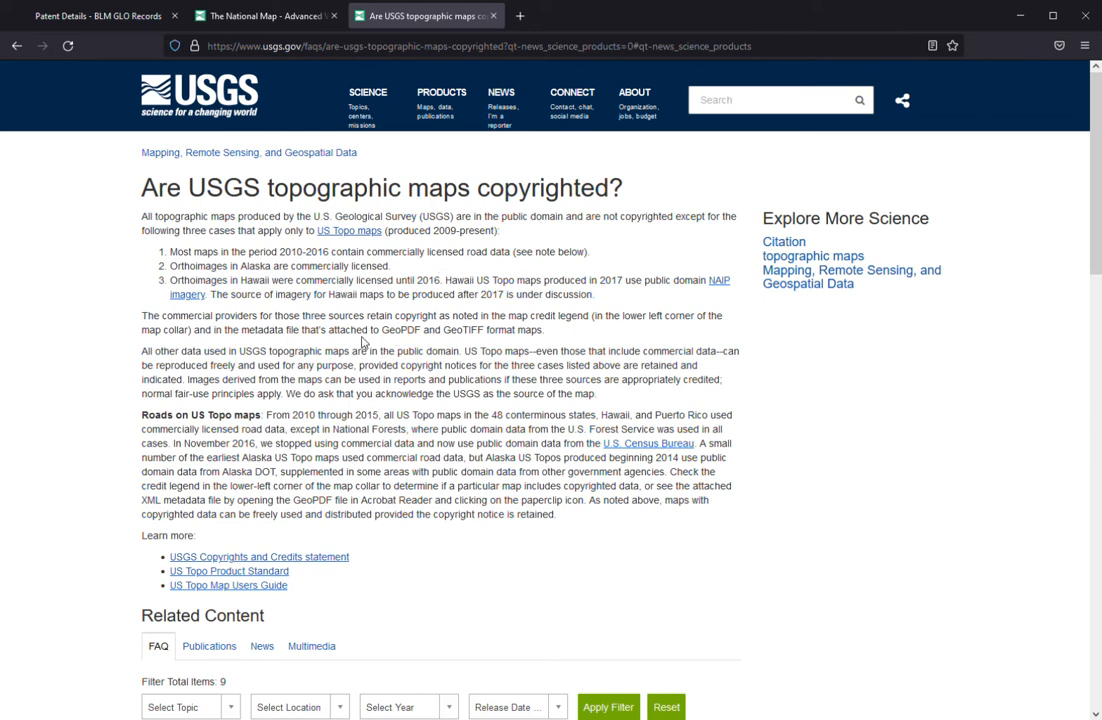
pyautogui.click(266, 20)
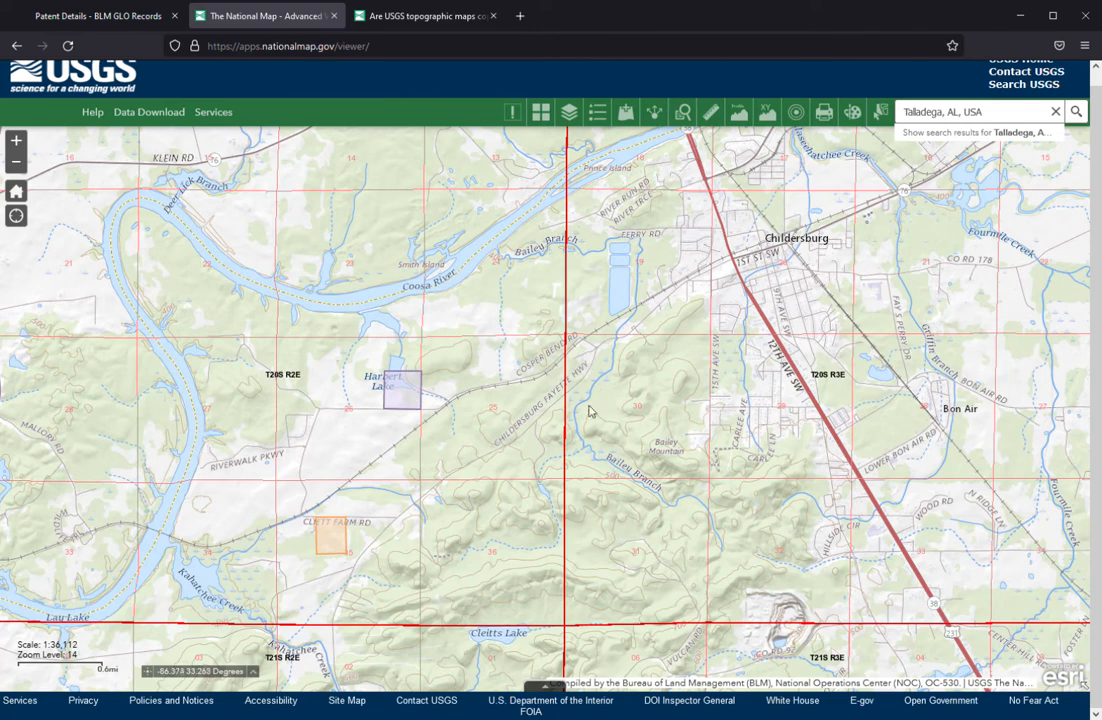